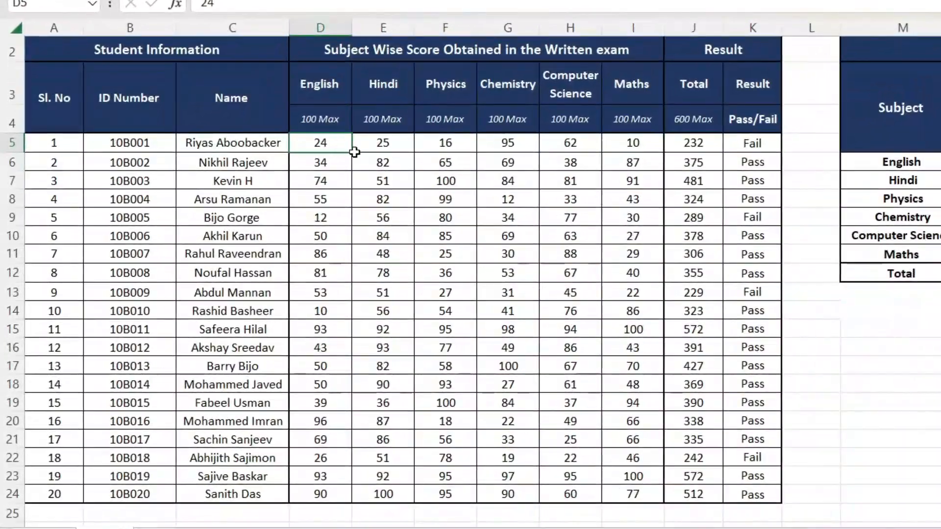
- Highlight English and Hindi marks (D5:E24) less than 50 with the Light Red Fill conditional format
drag(308, 174, 344, 473)
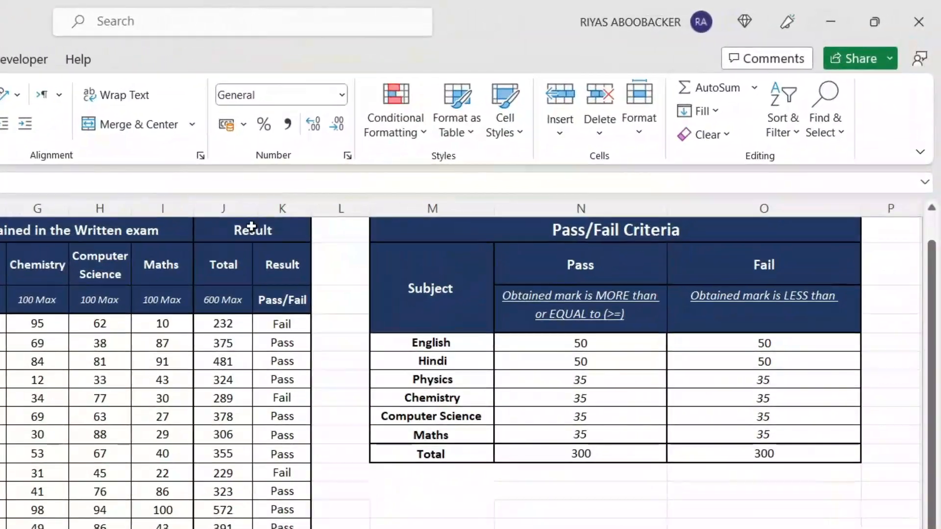
click(374, 132)
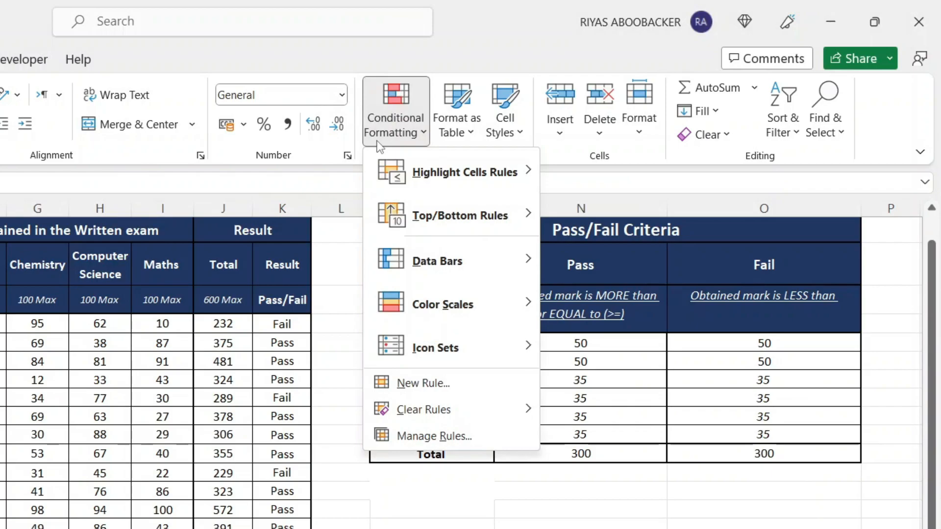
mouse_move(386, 175)
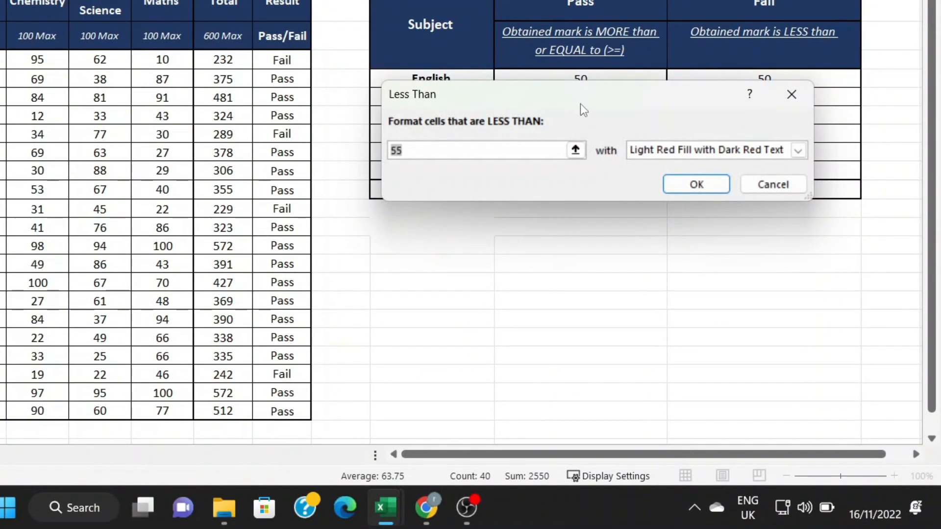
drag(568, 210, 567, 238)
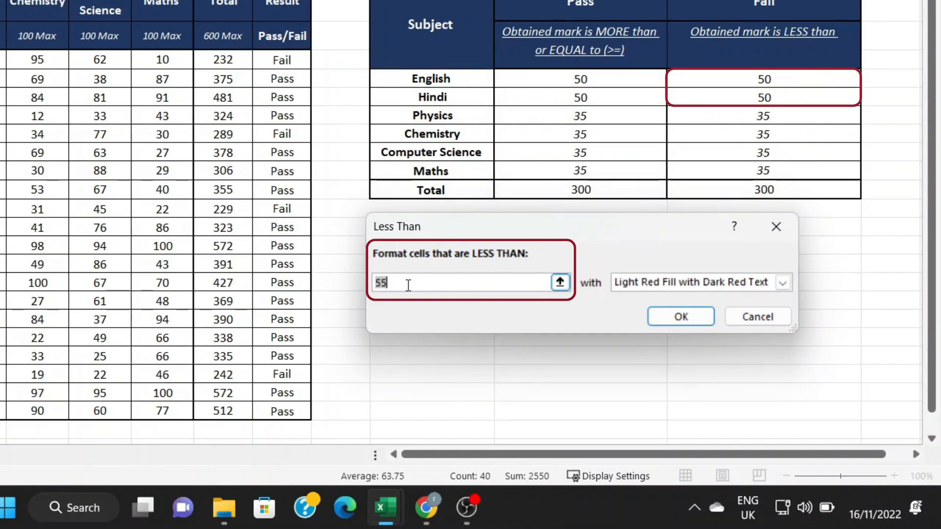
text(50)
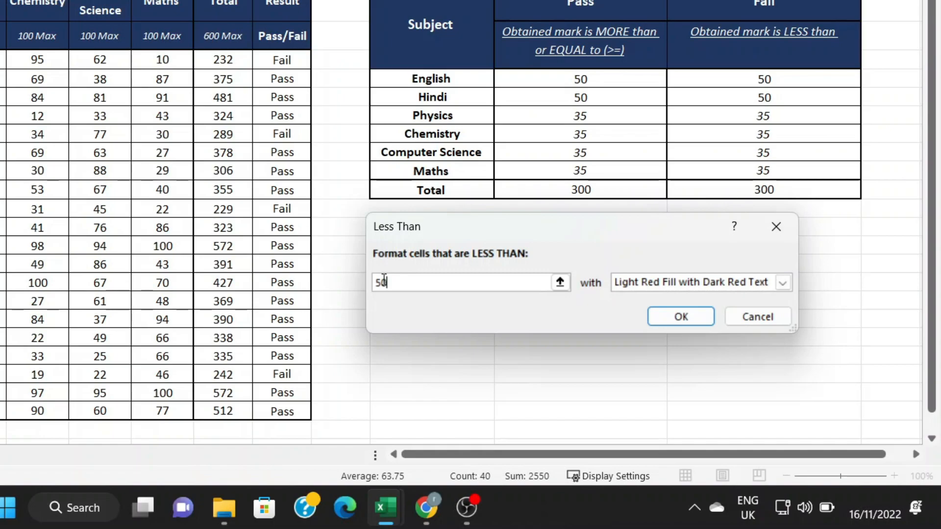
click(690, 282)
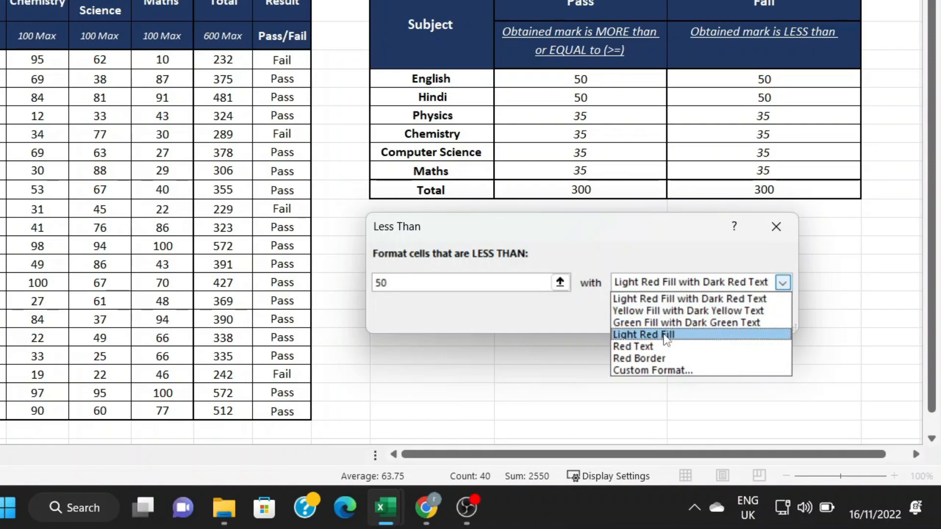
click(666, 334)
click(666, 323)
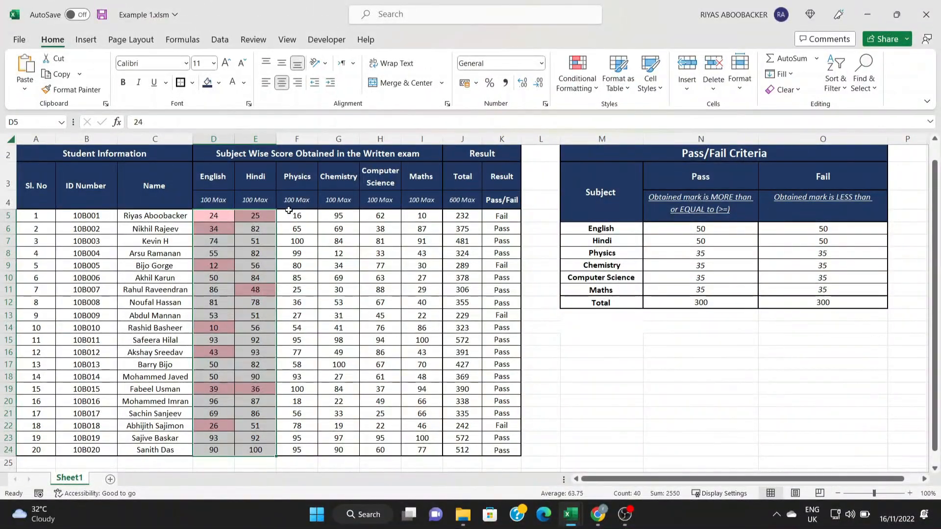
- Highlight Physics, Chemistry, Computer Science and Maths marks (F5:I24) less than 35 with the Light Red Fill conditional format
click(290, 211)
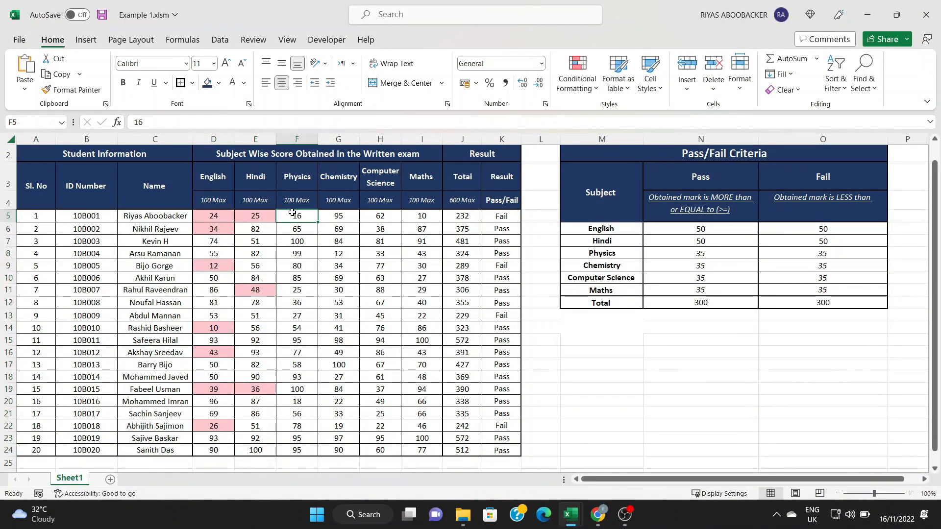
drag(293, 212, 422, 450)
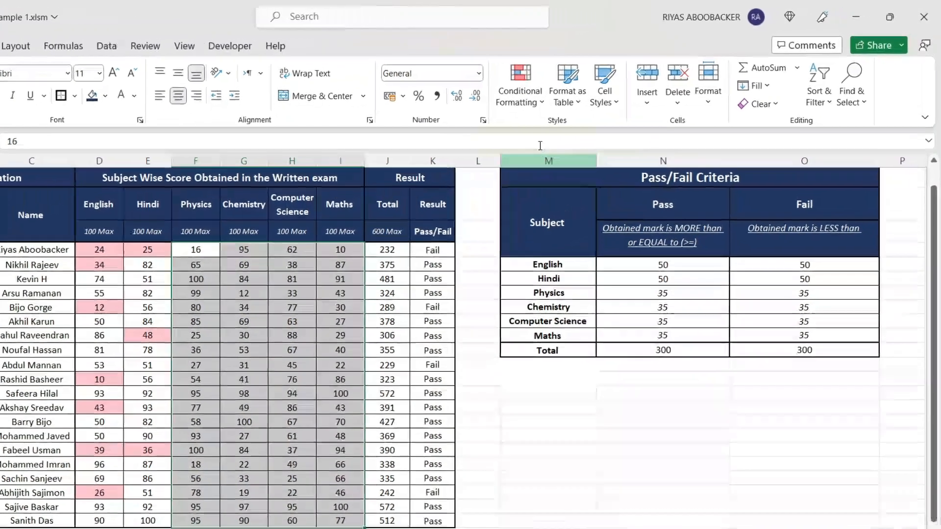
click(520, 83)
mouse_move(563, 132)
click(685, 167)
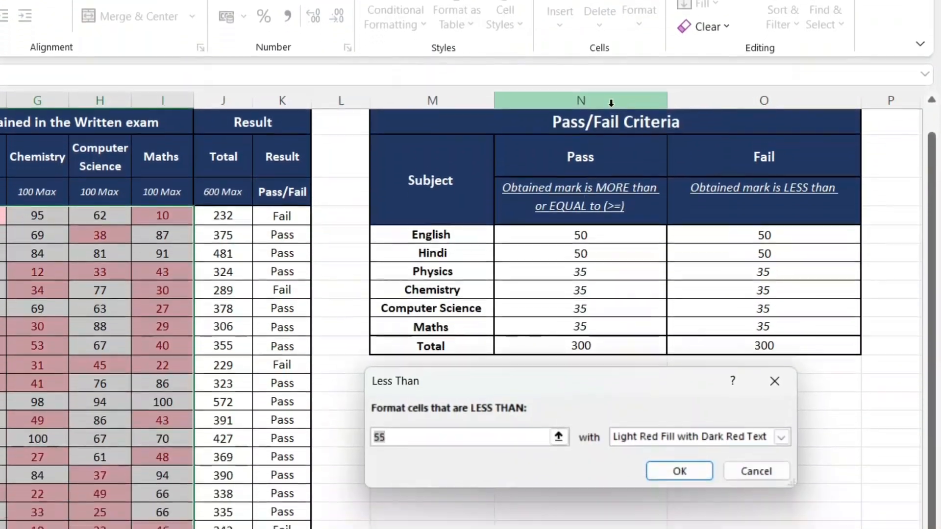
double_click(443, 442)
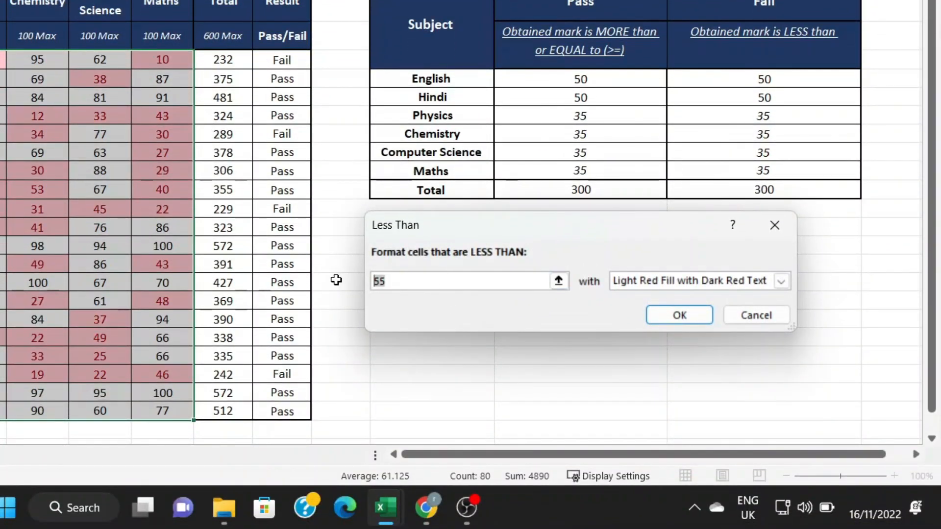
text(35)
click(710, 281)
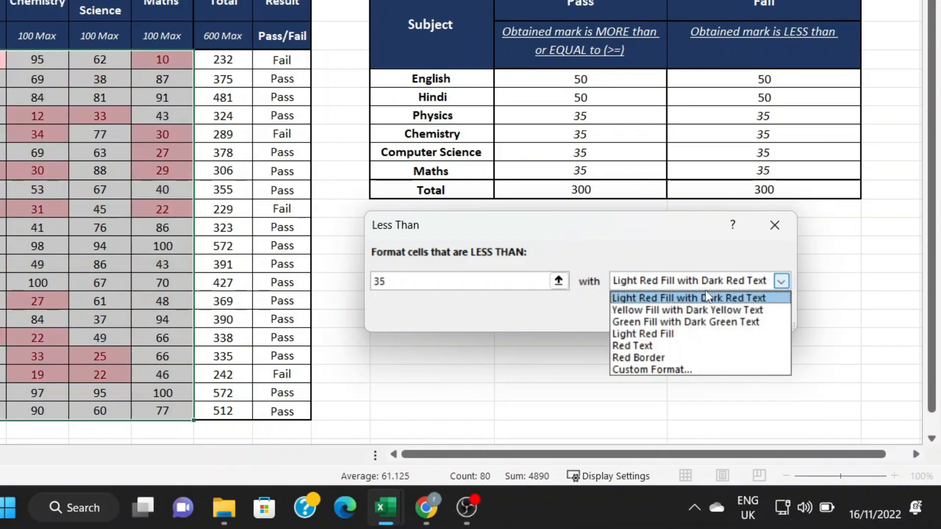
click(684, 331)
click(680, 318)
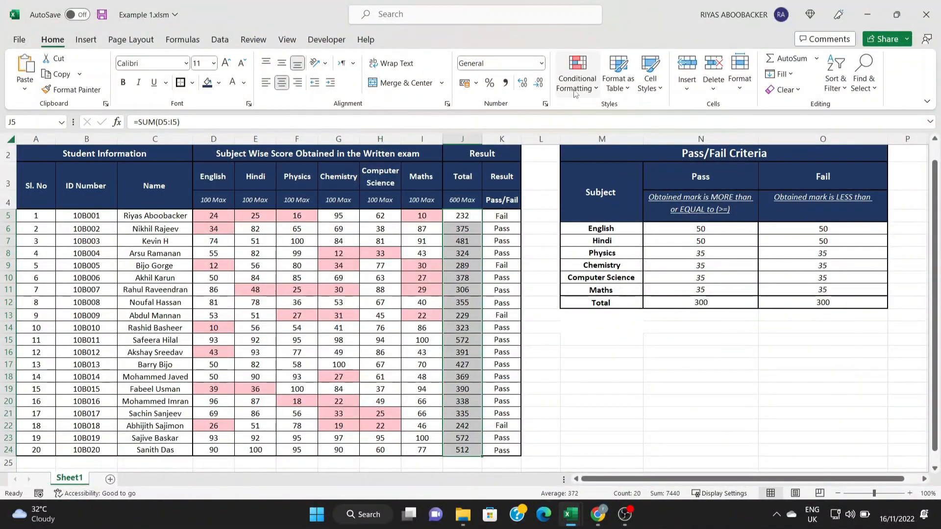
- Highlight the Total marks (J5:J24) less than 300 with the Light Red Fill conditional format
click(576, 90)
mouse_move(609, 101)
click(705, 137)
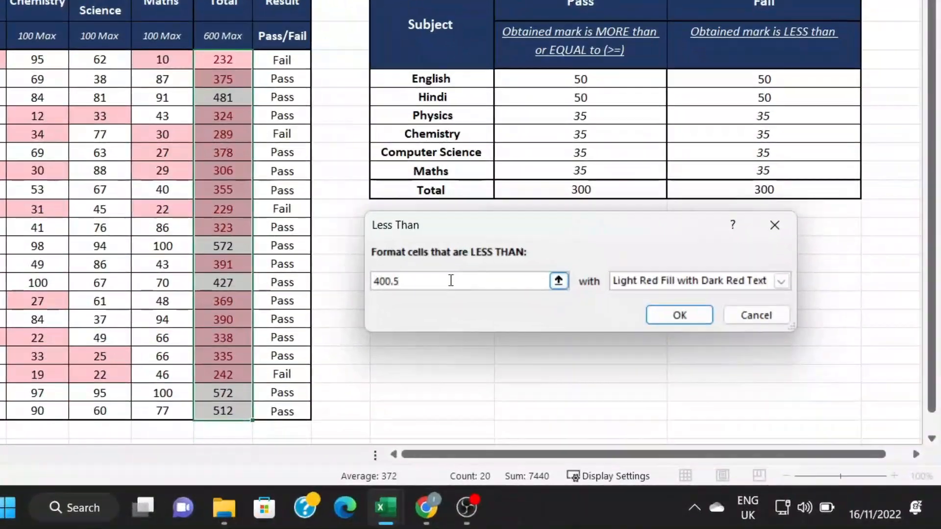
drag(451, 281, 360, 283)
text(300)
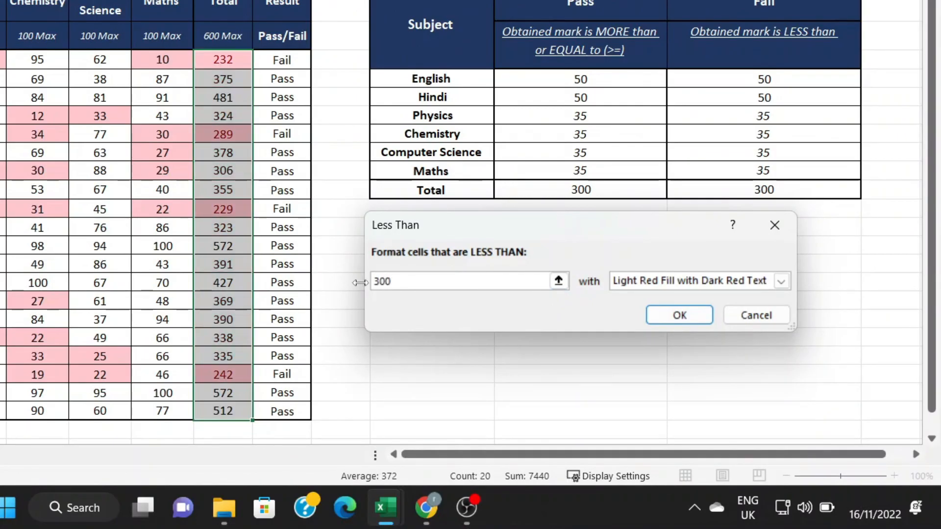
click(781, 281)
click(642, 334)
click(646, 339)
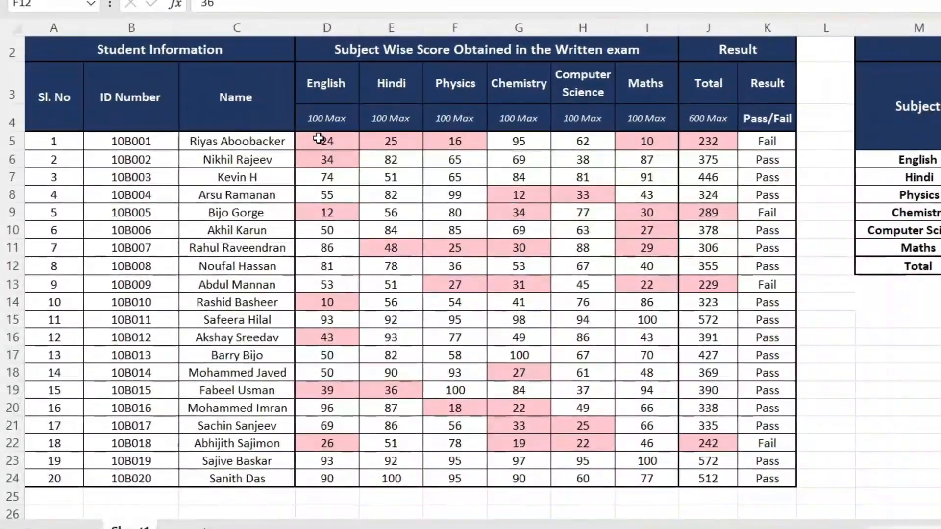
- Add a Greater Than 50 conditional format to the English and Hindi marks (D5:E24) with a custom light green fill
drag(318, 139, 392, 488)
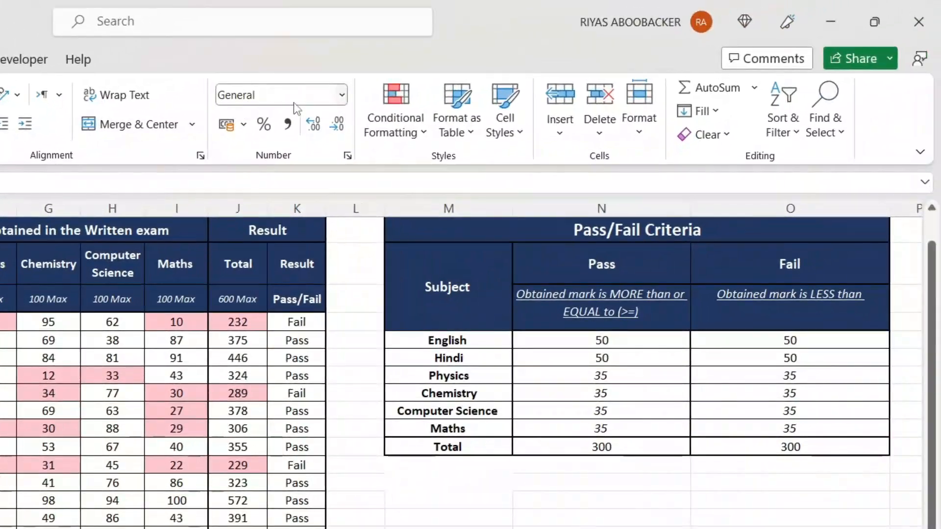
click(422, 125)
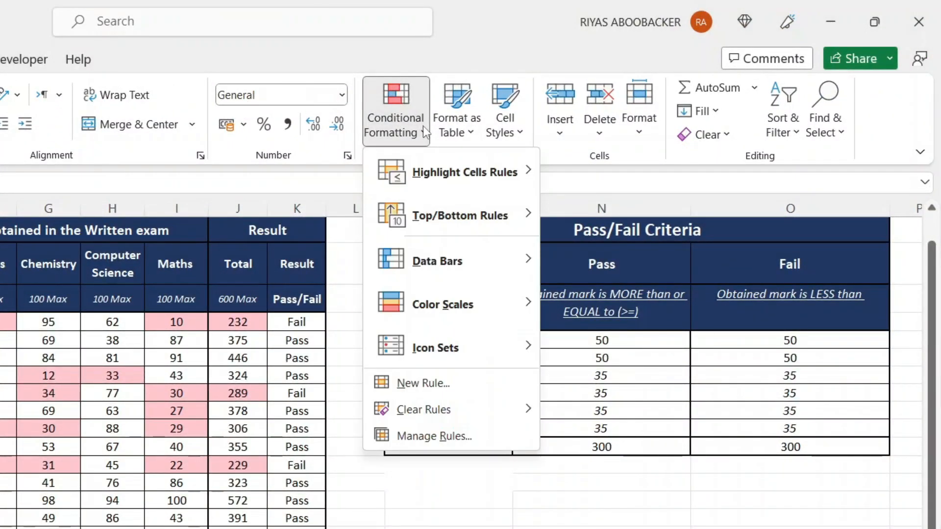
mouse_move(420, 176)
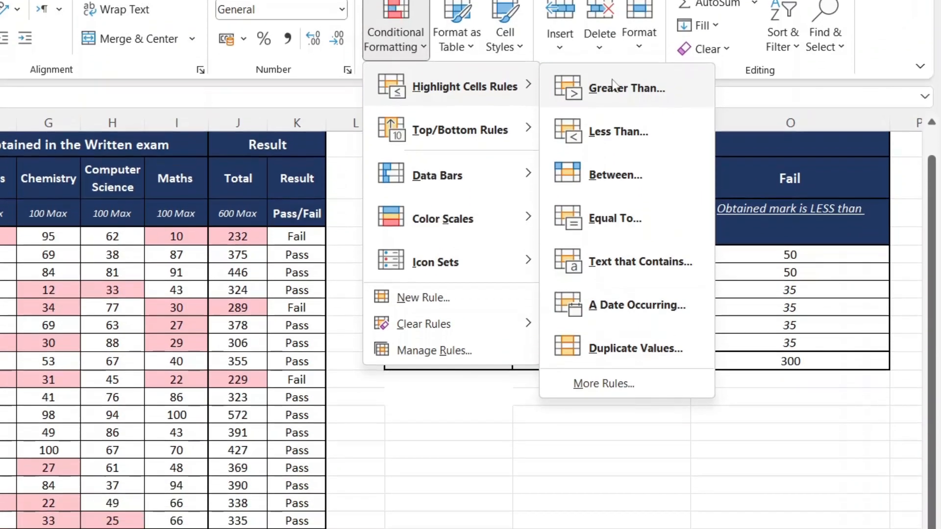
click(611, 169)
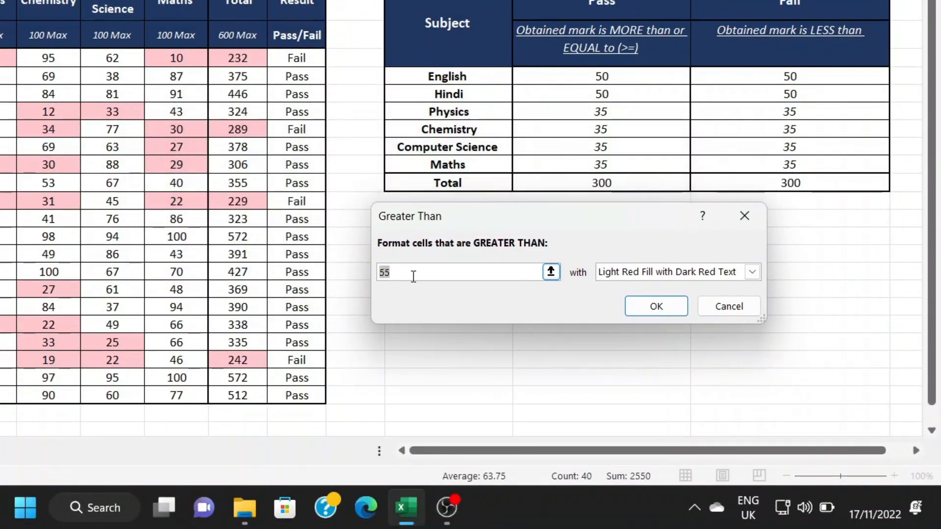
text(50)
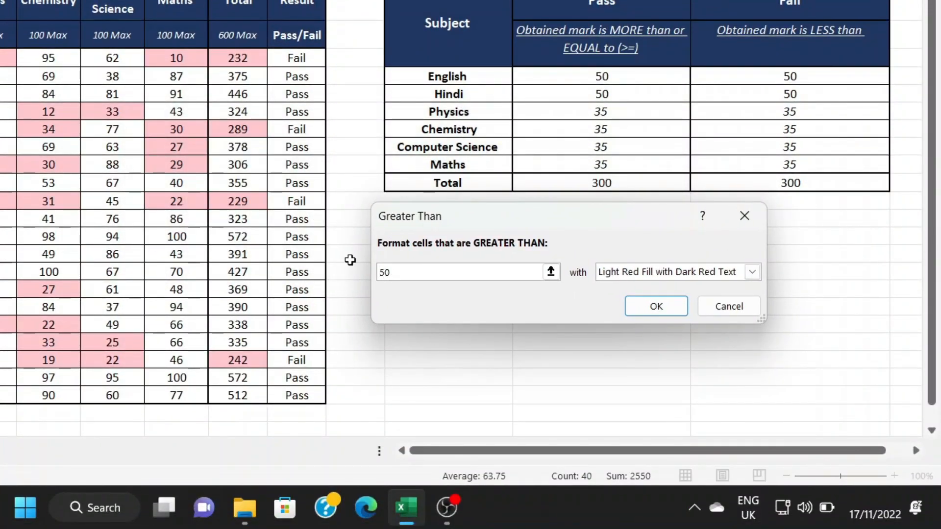
click(646, 273)
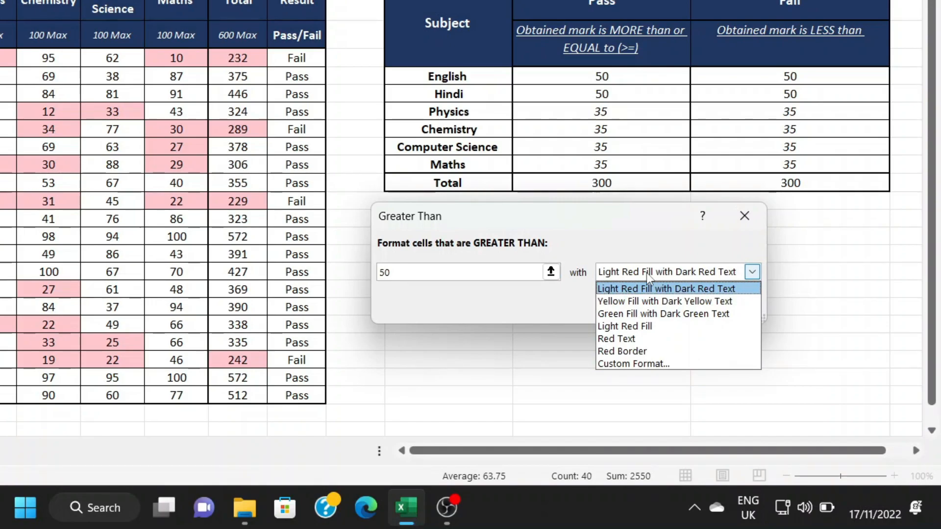
click(650, 365)
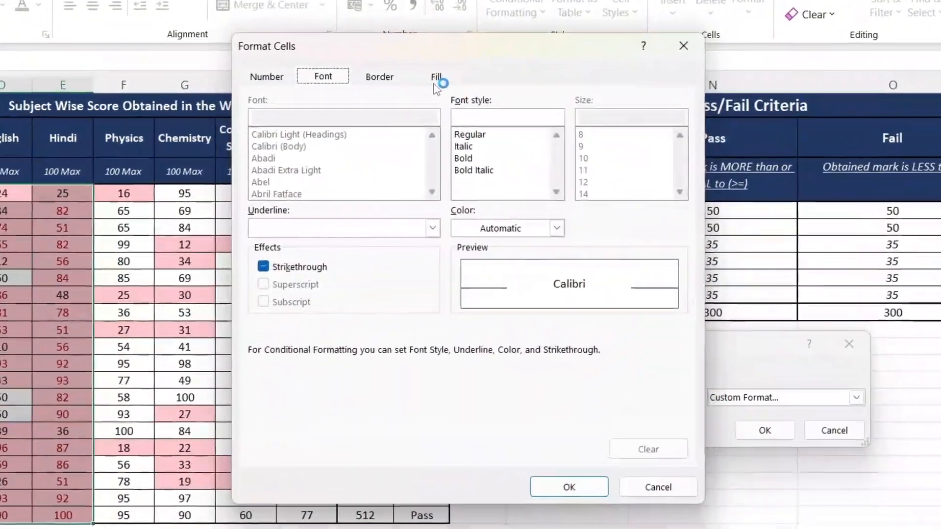
click(435, 80)
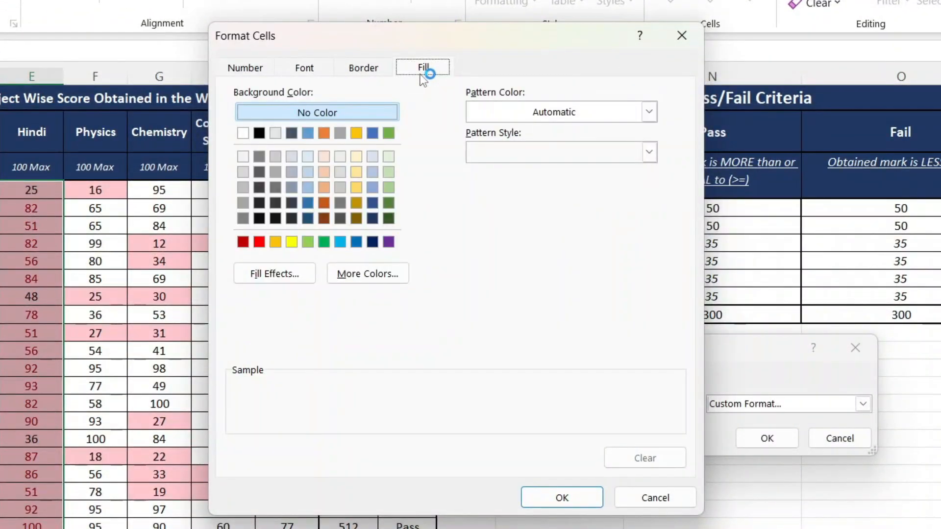
click(405, 190)
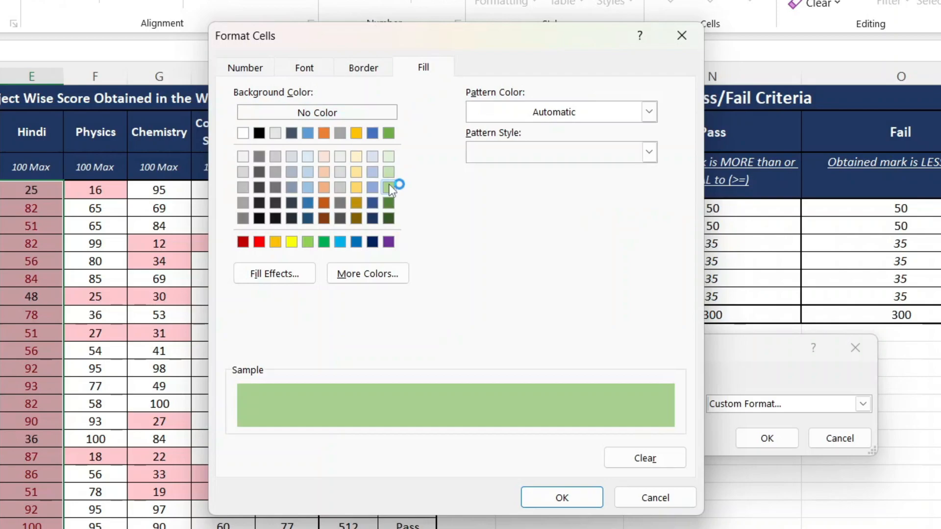
click(554, 496)
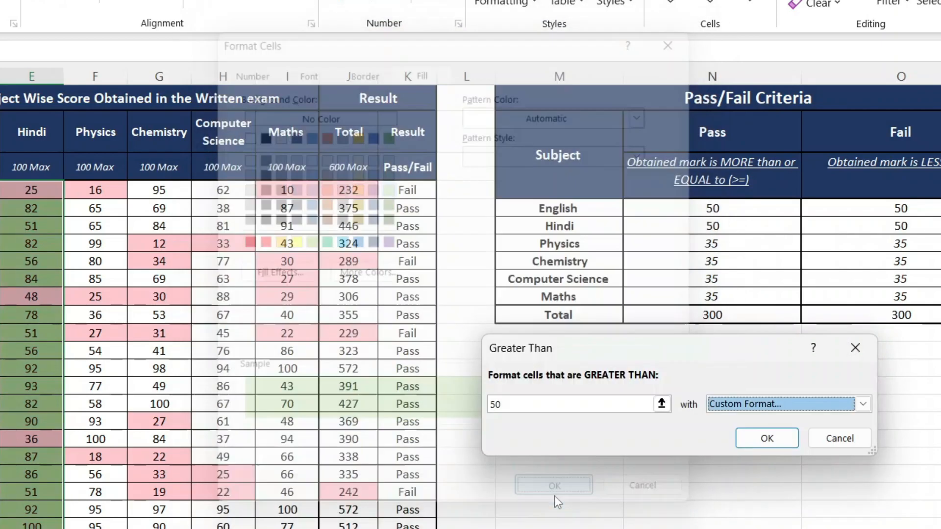
click(768, 438)
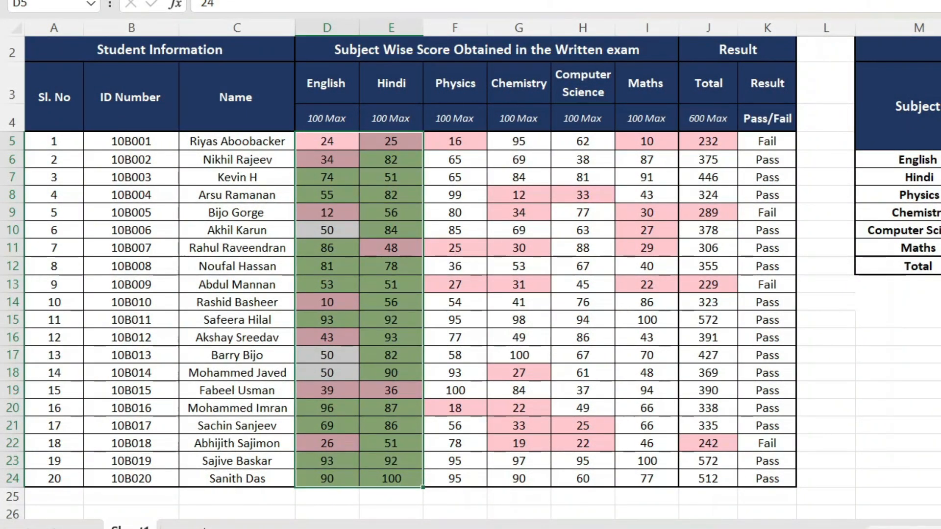
click(330, 237)
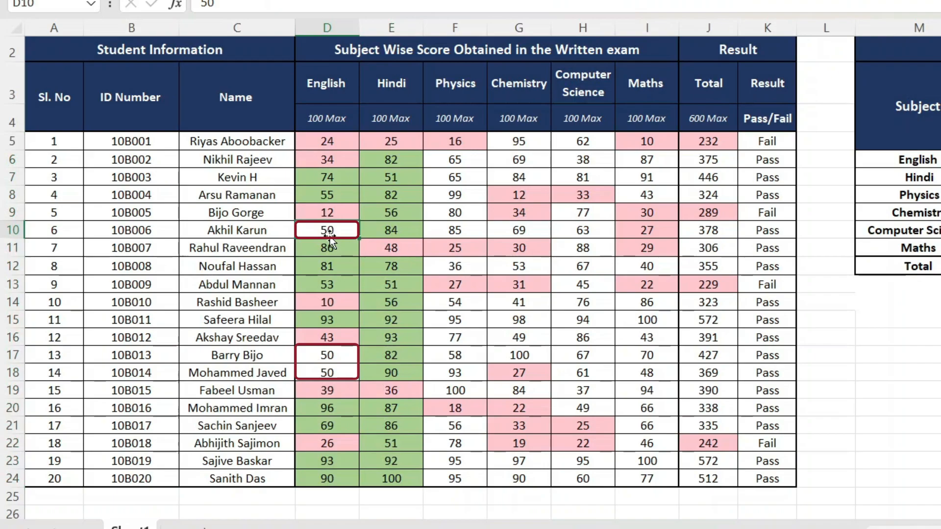
- Add an Equal To 50 conditional format to the English and Hindi marks (D5:E24) with the same light green custom fill
mouse_move(338, 141)
mouse_down()
mouse_move(397, 382)
mouse_move(394, 481)
mouse_up()
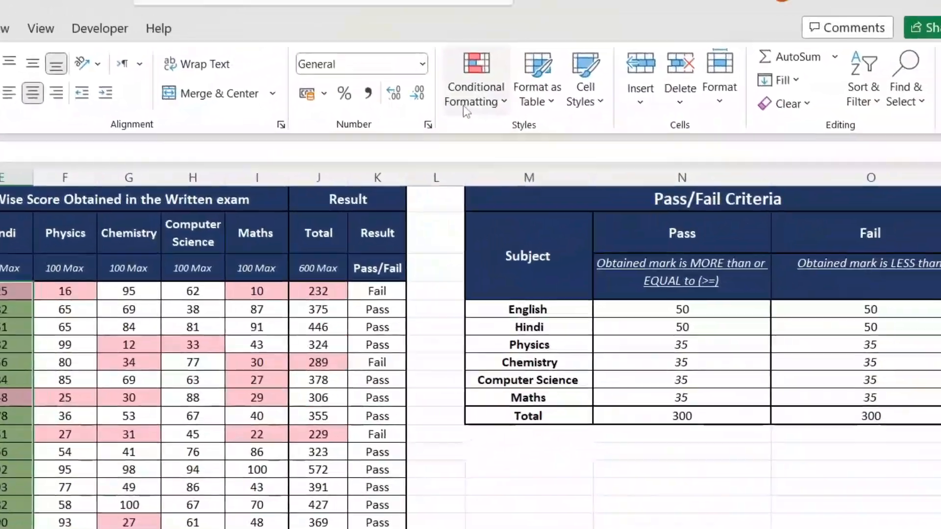
click(465, 109)
mouse_move(474, 143)
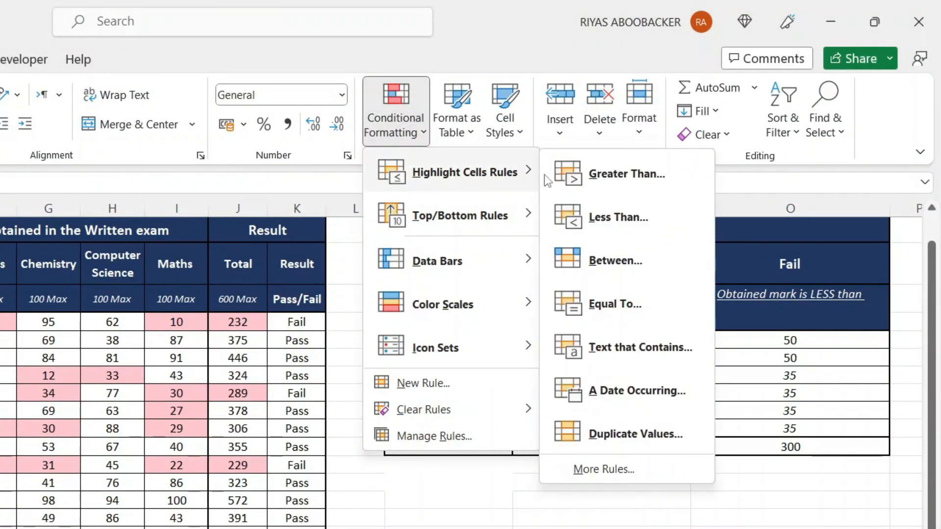
click(596, 307)
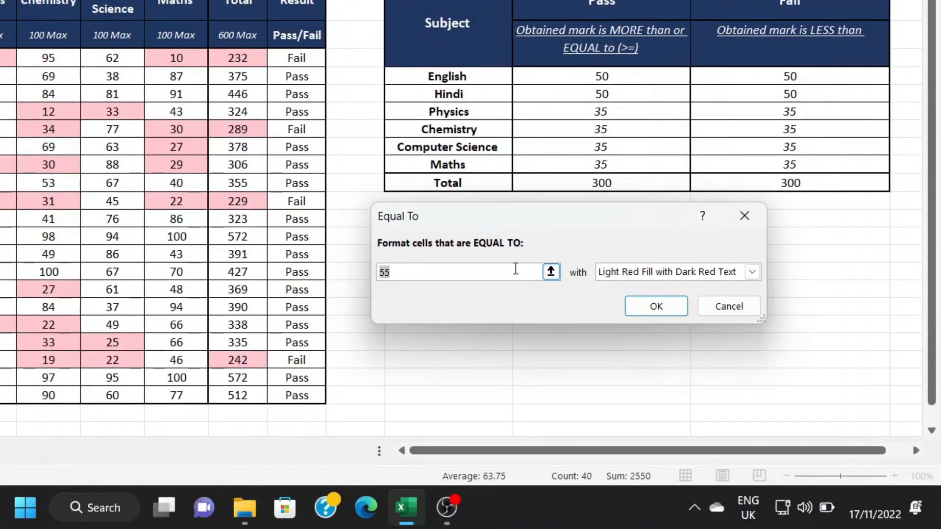
text(50)
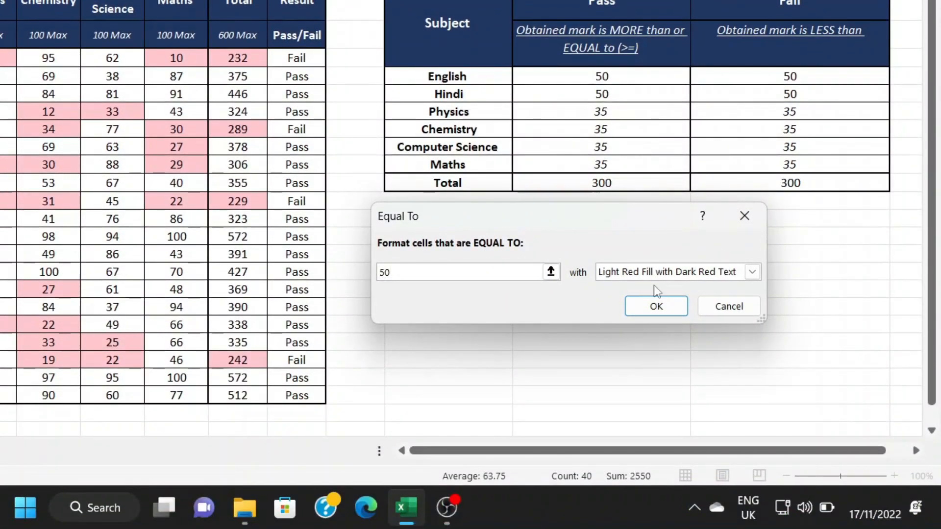
click(753, 271)
click(655, 365)
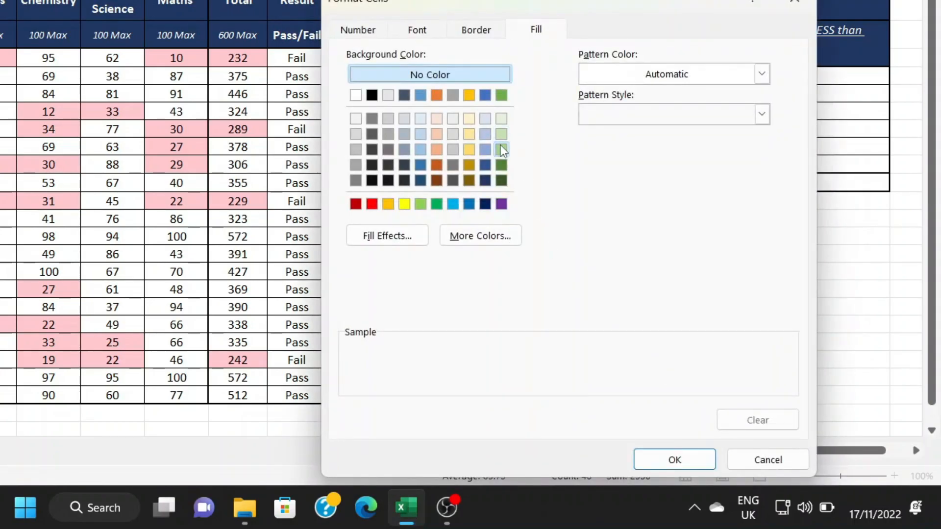
click(501, 147)
click(657, 459)
click(656, 306)
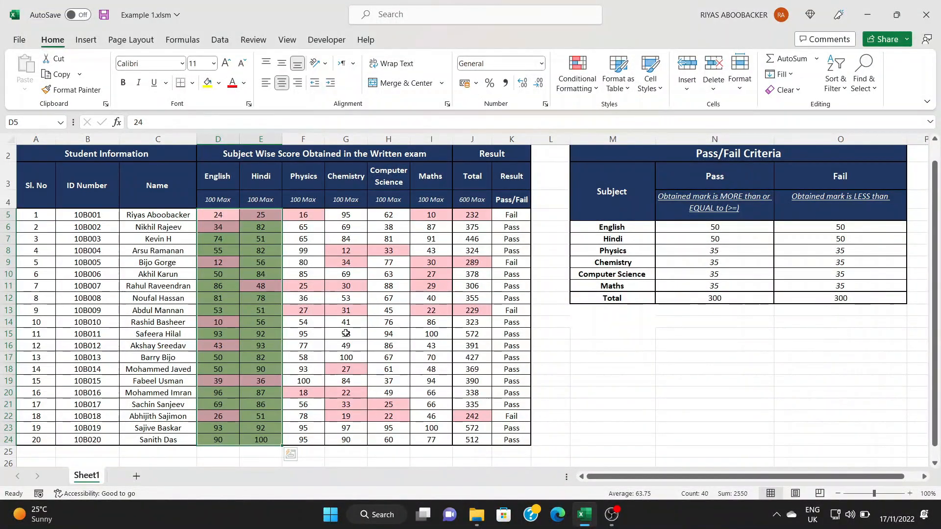
click(346, 334)
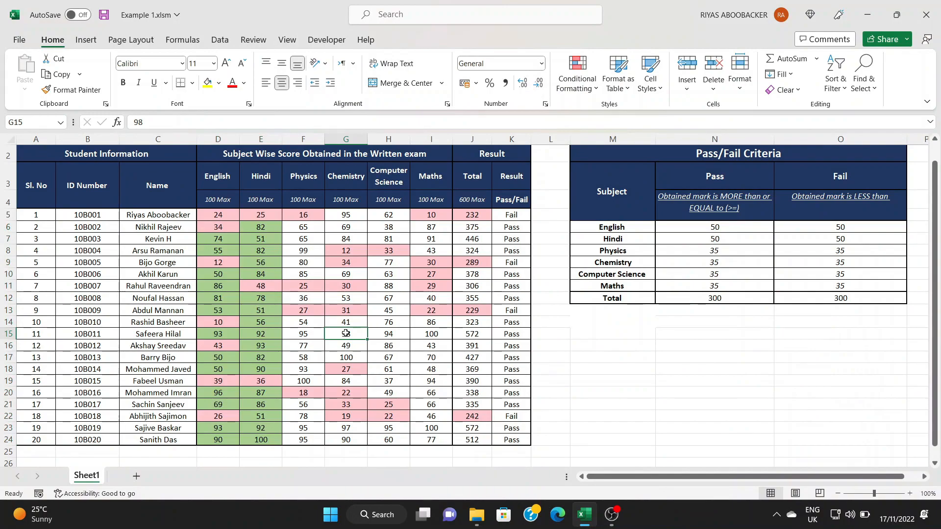
- Add a Greater Than 35 conditional format to the Physics to Maths marks (F5:I24) with a custom light green fill
drag(303, 215, 431, 440)
click(577, 79)
click(755, 119)
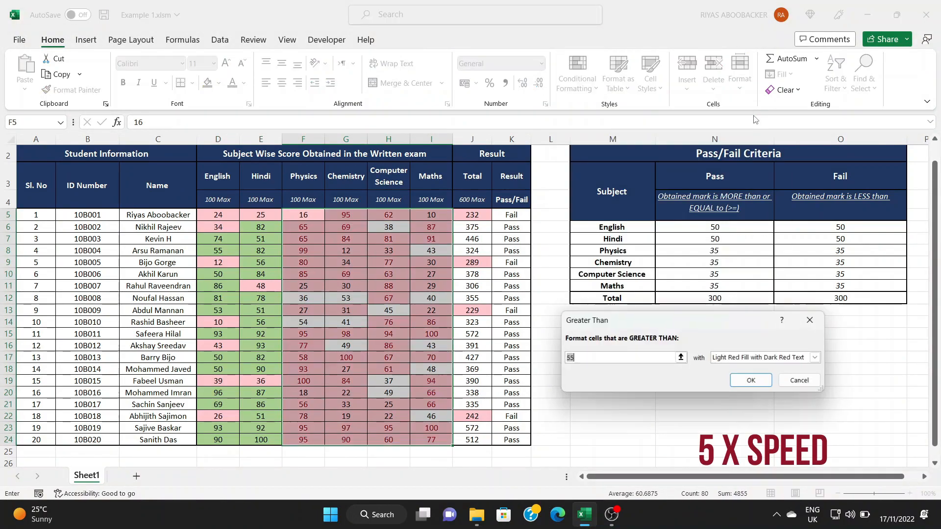
text(35)
click(810, 357)
click(739, 424)
click(645, 275)
click(763, 482)
click(750, 380)
- Add an Equal To 35 conditional format to the Physics to Maths marks (F5:I24) with the same light green custom fill
drag(303, 215, 434, 440)
click(577, 78)
click(756, 143)
text(35)
click(810, 356)
click(738, 423)
click(648, 276)
click(762, 483)
click(751, 380)
- Add a Greater Than 300 conditional format to the Total marks (J5:J24) with a custom light green fill
drag(472, 214, 472, 439)
click(577, 78)
mouse_move(622, 114)
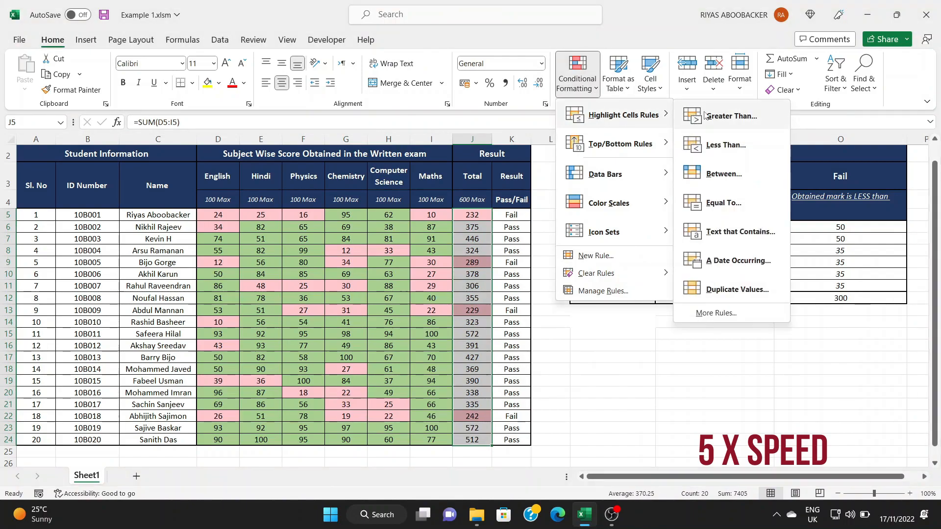
click(703, 115)
text(300)
click(810, 357)
click(738, 423)
click(648, 276)
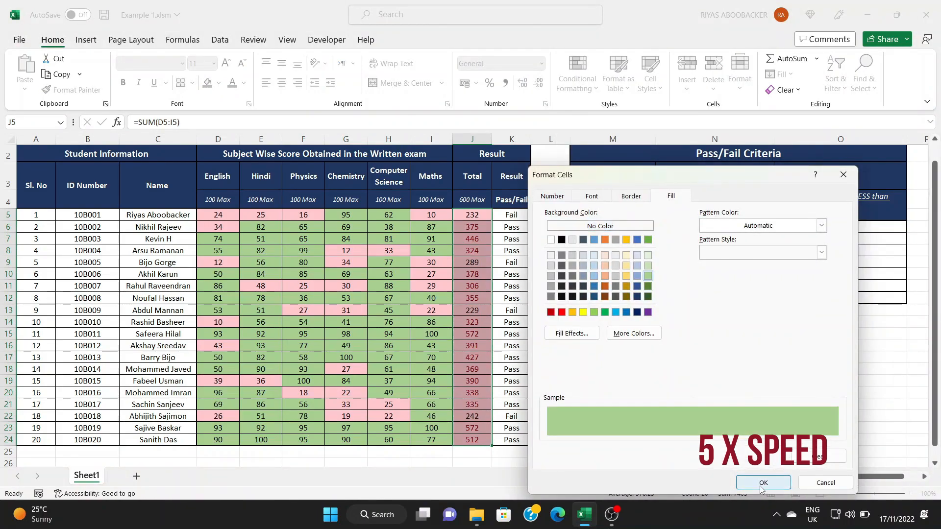
click(763, 482)
click(751, 381)
- Add an Equal To 300 conditional format to the Total marks (J5:J24) with the same light green custom fill
click(578, 79)
mouse_move(623, 115)
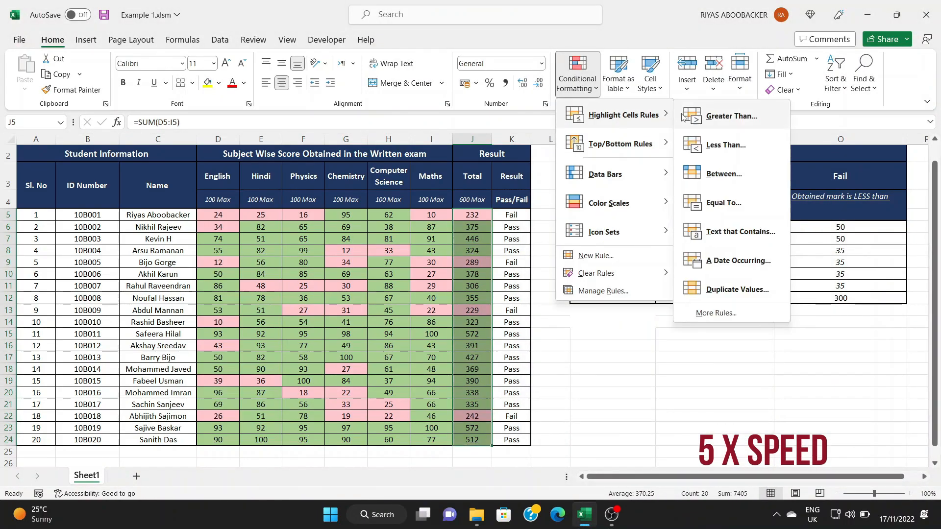
click(723, 202)
text(300)
click(747, 357)
click(738, 420)
click(648, 276)
click(761, 483)
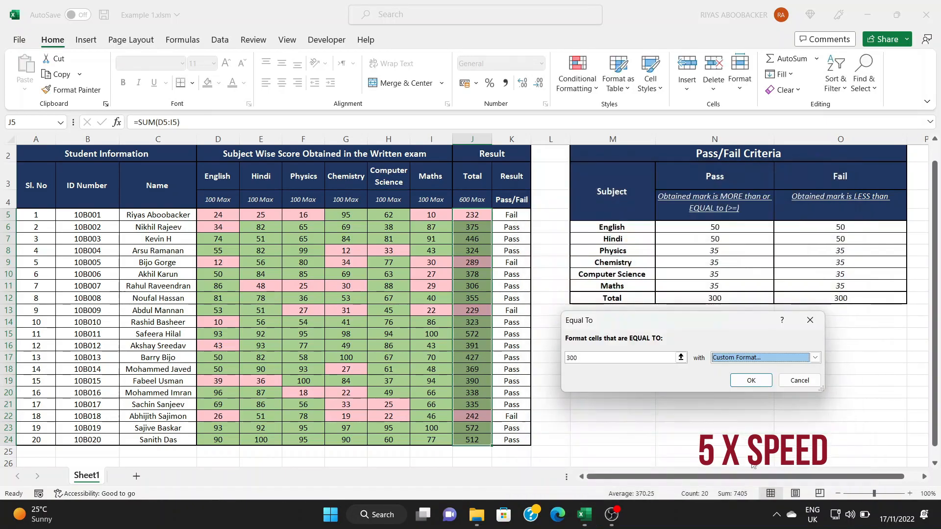
click(750, 380)
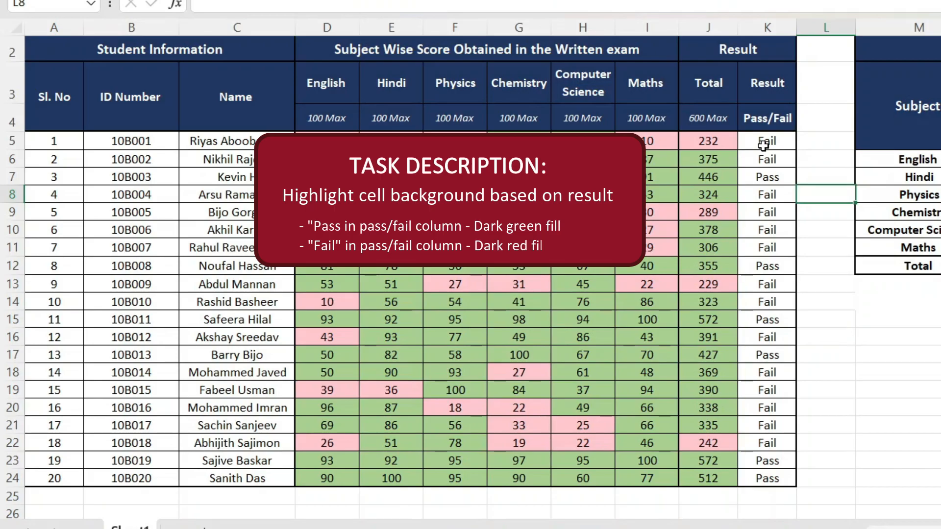
- Add a Text That Contains "Fail" conditional format to the Result column (K5:K24) with a custom standard red fill
drag(763, 145, 750, 479)
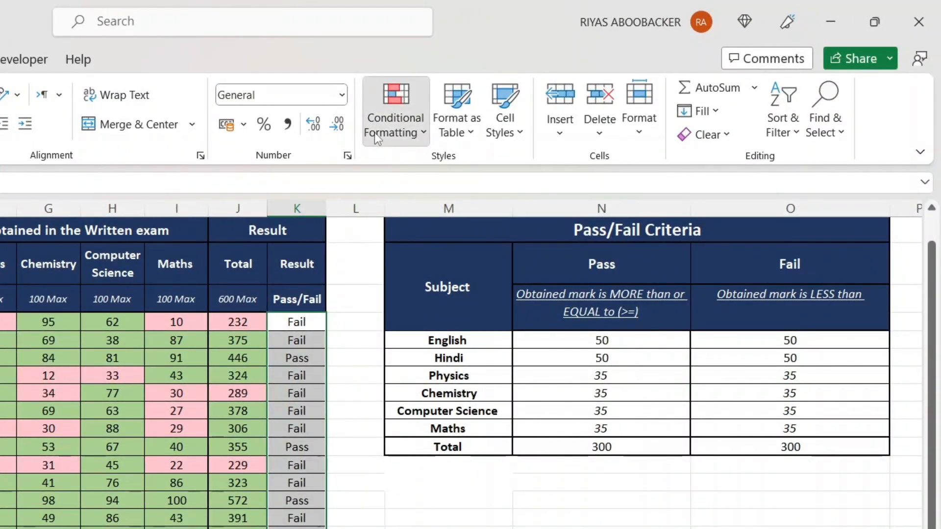
click(375, 133)
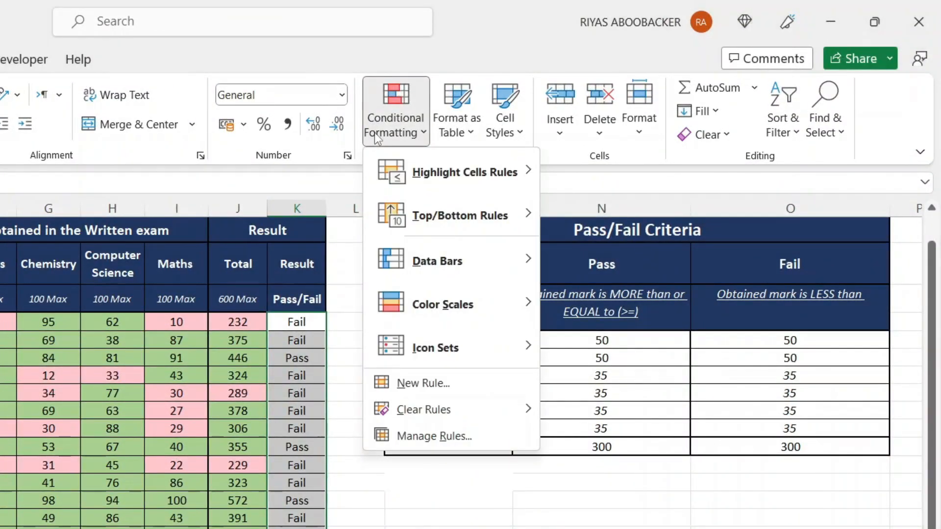
mouse_move(389, 173)
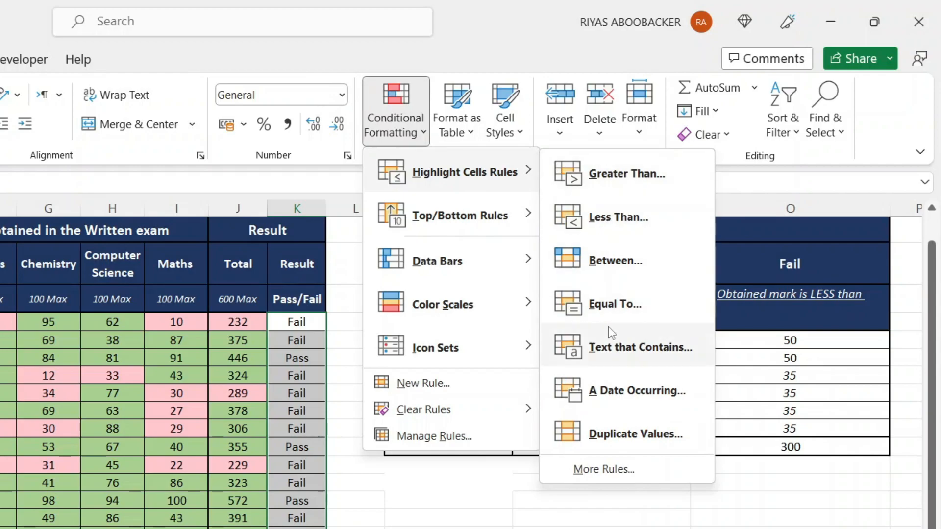
click(610, 343)
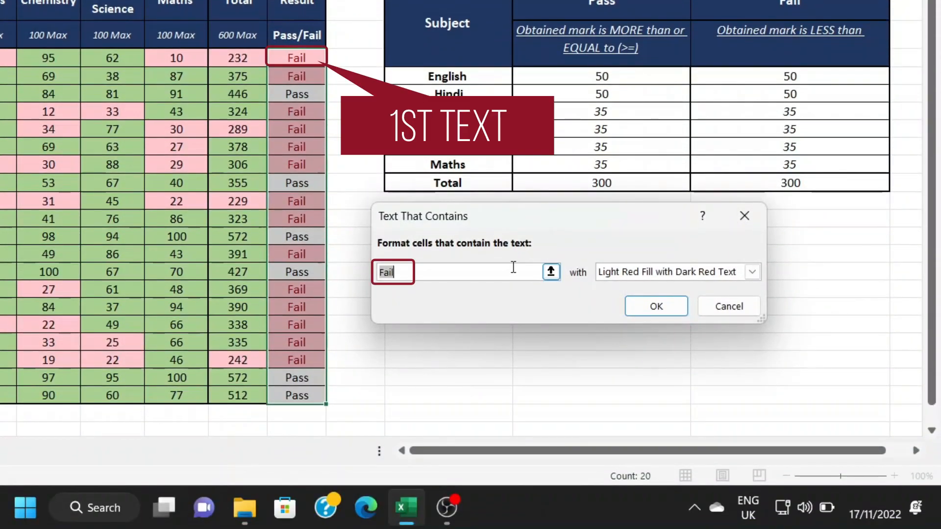
click(509, 355)
click(752, 272)
click(635, 368)
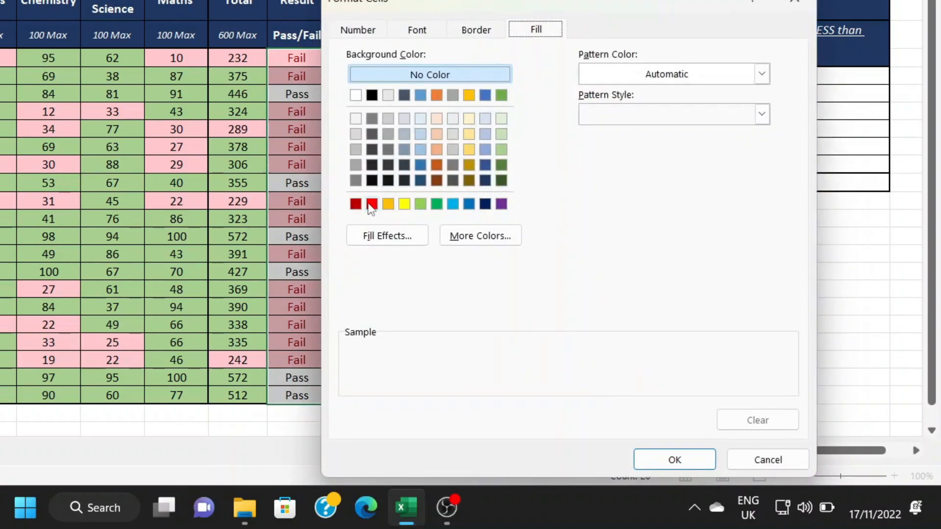
click(372, 204)
click(672, 459)
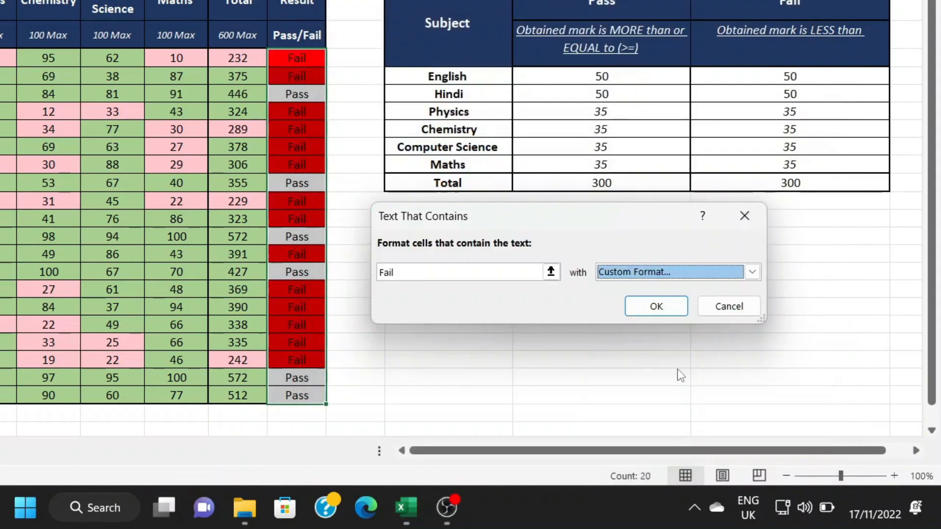
click(675, 306)
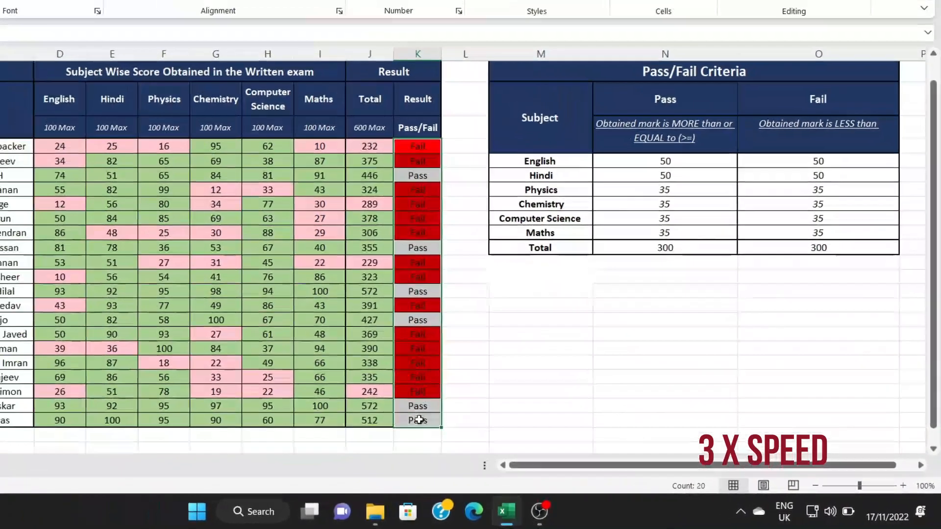
- Add a Text That Contains "Pass" conditional format to the Result column (K5:K24) with a custom standard green fill
click(573, 81)
mouse_move(633, 115)
click(715, 230)
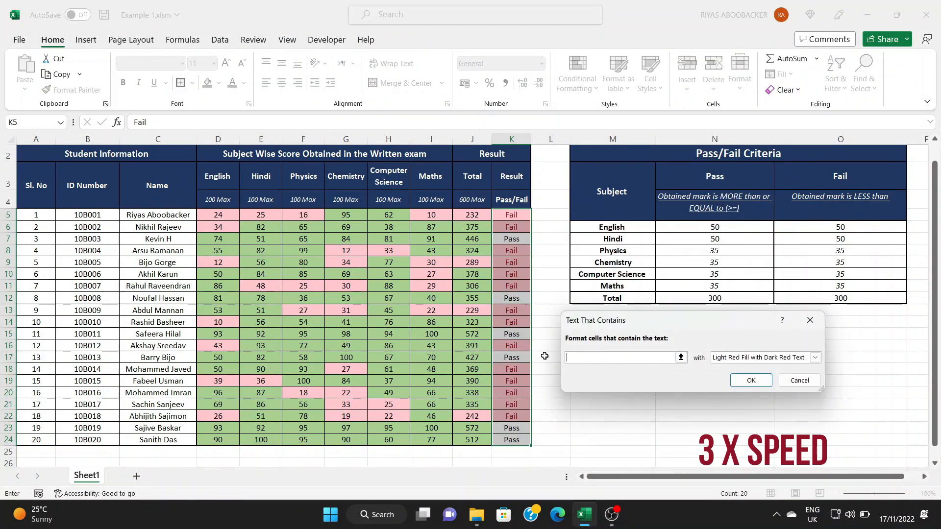
text(Pass)
click(815, 357)
click(731, 418)
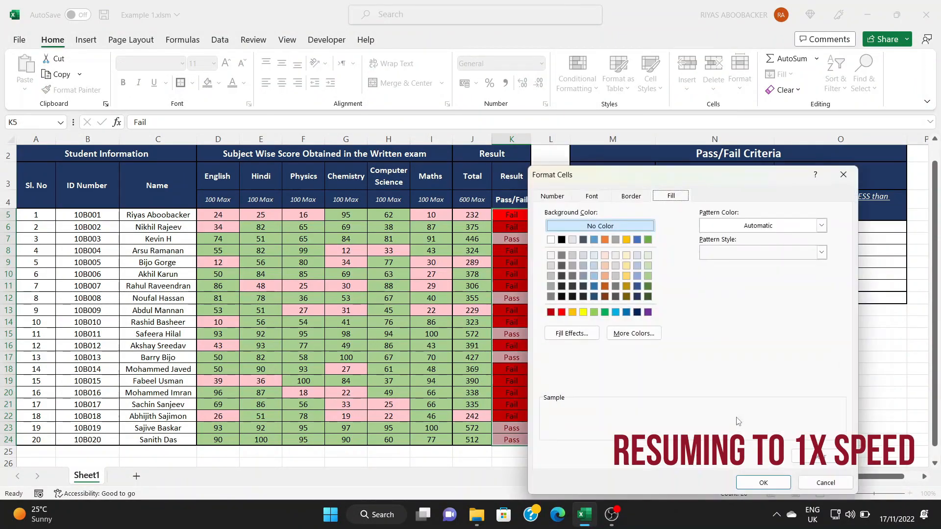
click(605, 313)
click(763, 484)
click(746, 381)
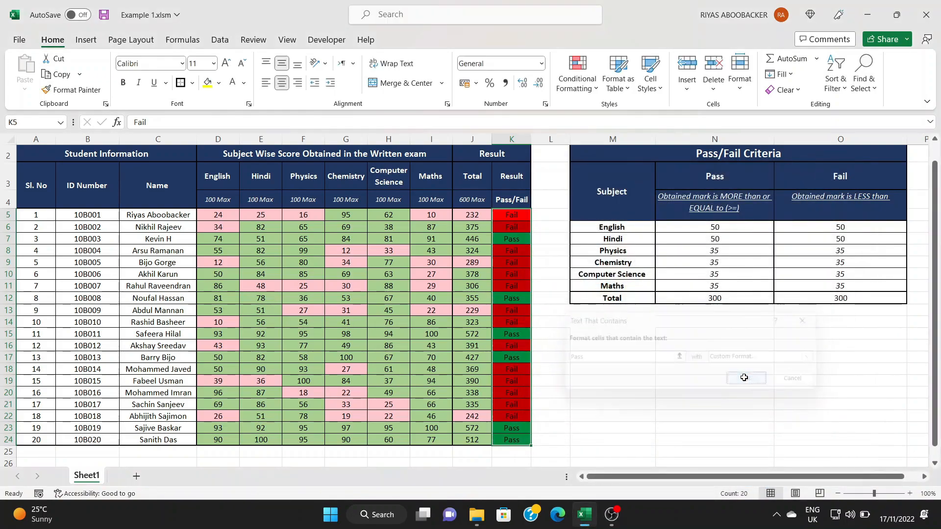
click(596, 347)
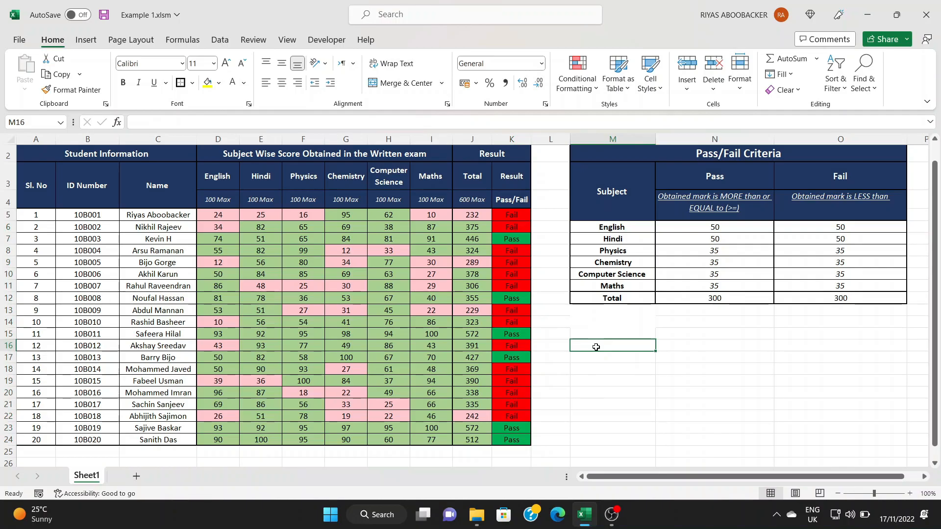
key(Return)
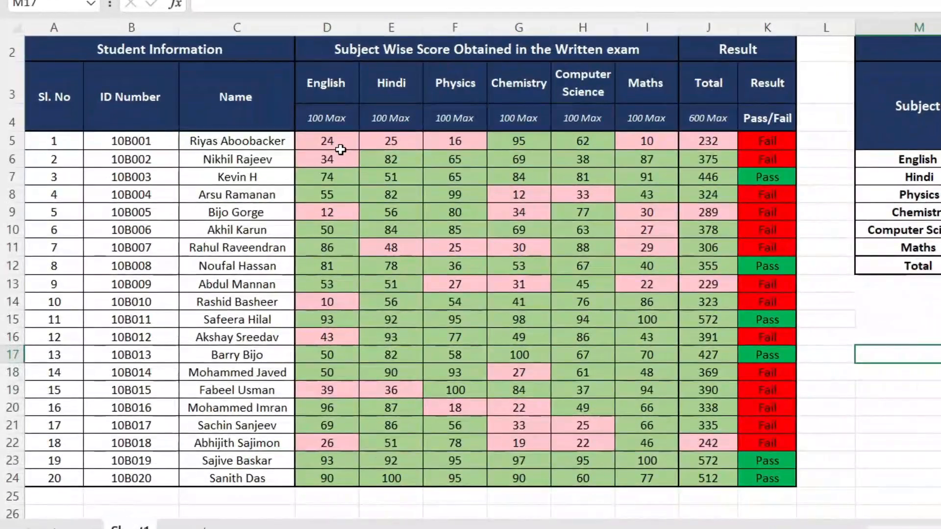
- Change the English marks to 54 in D5 and 59 in D9 to test the formatting rules
click(228, 217)
text(54)
key(Return)
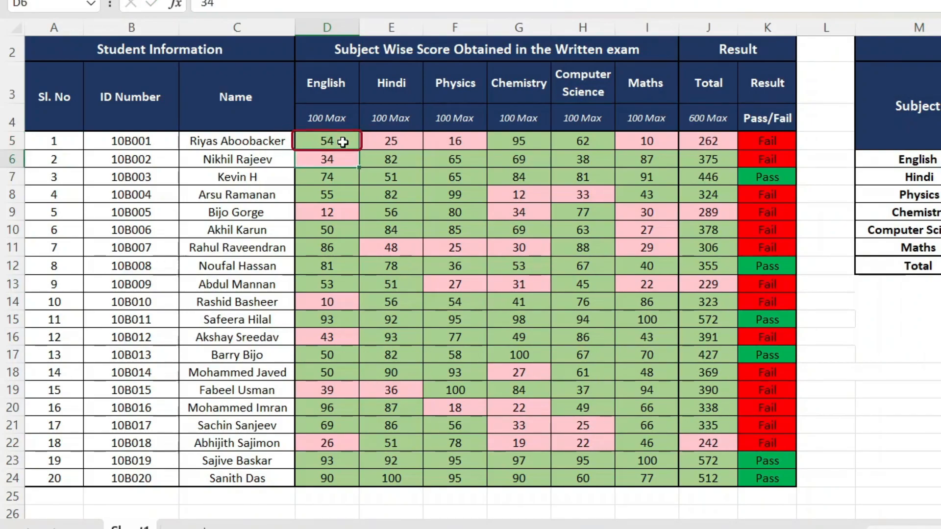
click(344, 192)
click(329, 213)
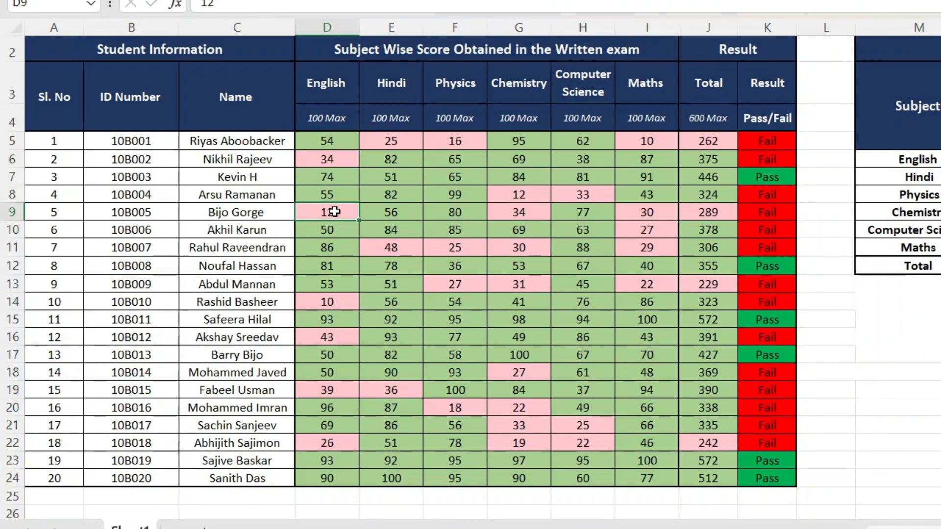
text(59)
key(Return)
- Change the Chemistry mark in G8 to 51 and the Physics mark in F8 to 12
click(538, 194)
text(51)
click(458, 193)
text(12)
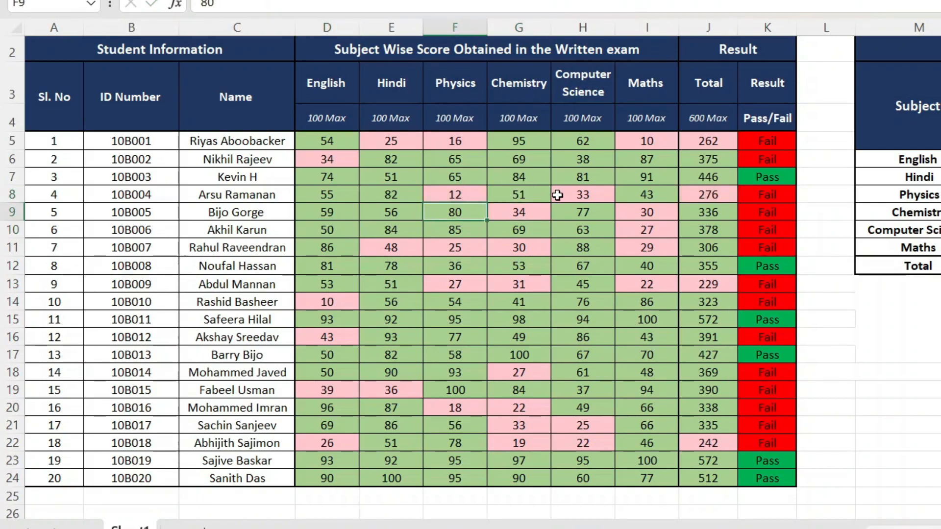
click(556, 193)
click(600, 315)
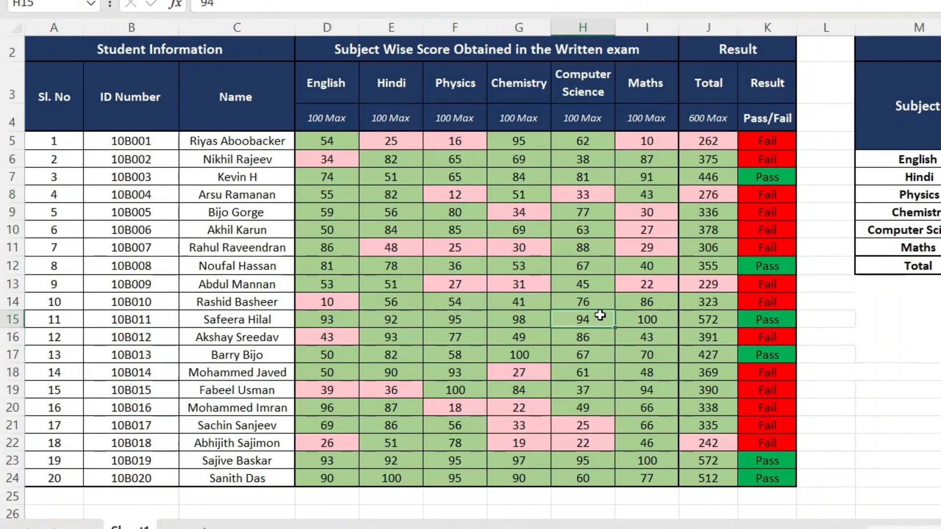
- Open the Rules Manager for the English and Hindi marks (D5:E24) and examine the rules for the whole worksheet and the current selection
drag(333, 141, 390, 474)
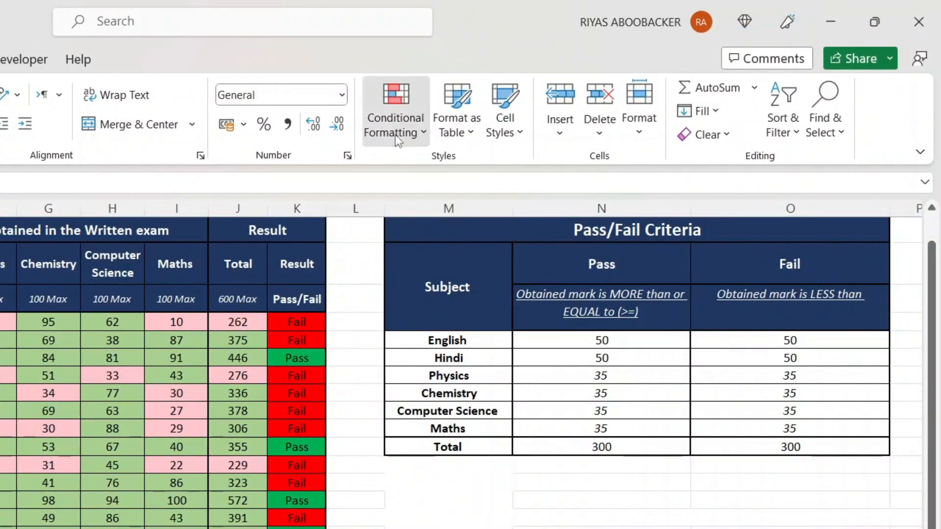
click(395, 132)
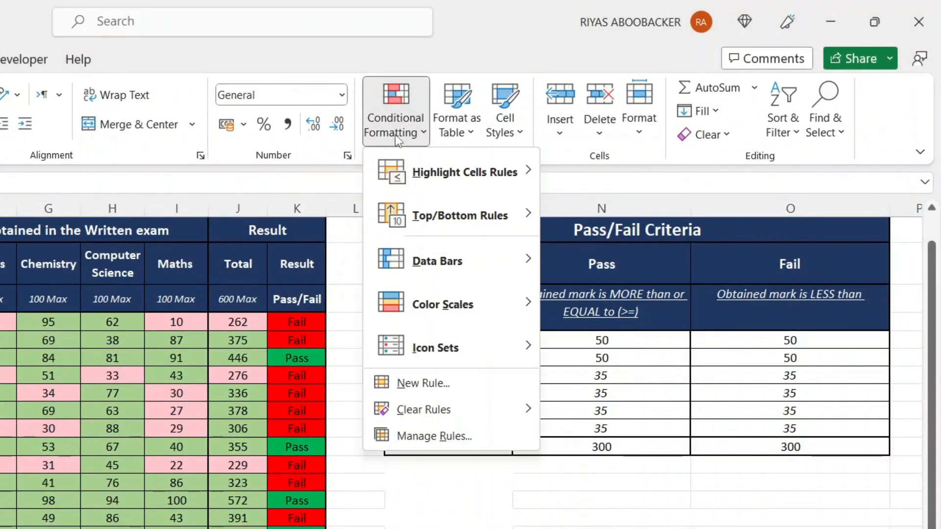
click(439, 436)
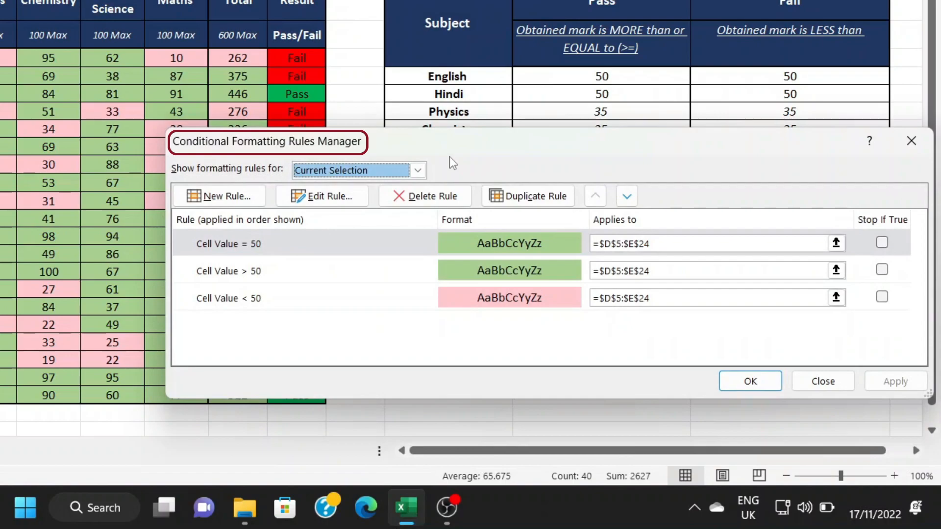
click(418, 172)
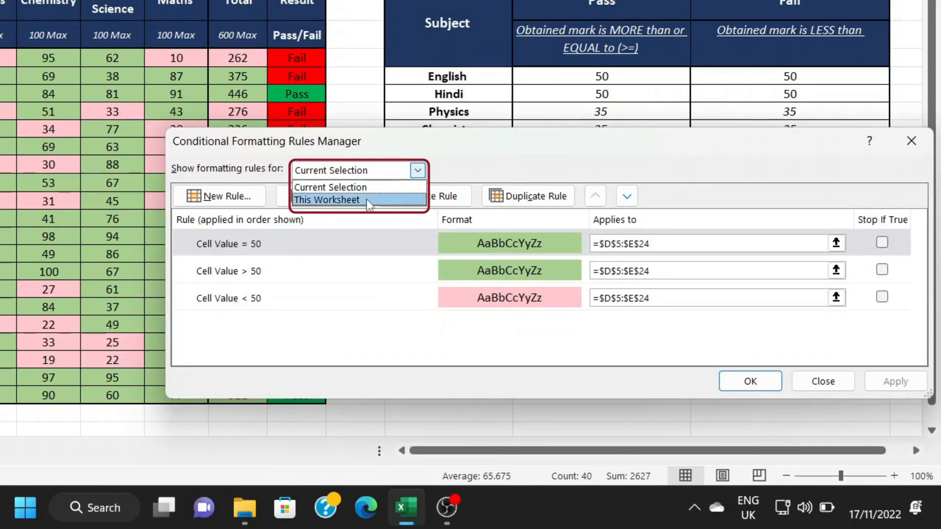
click(366, 200)
scroll(378, 311, down, 5)
scroll(378, 310, up, 5)
click(418, 171)
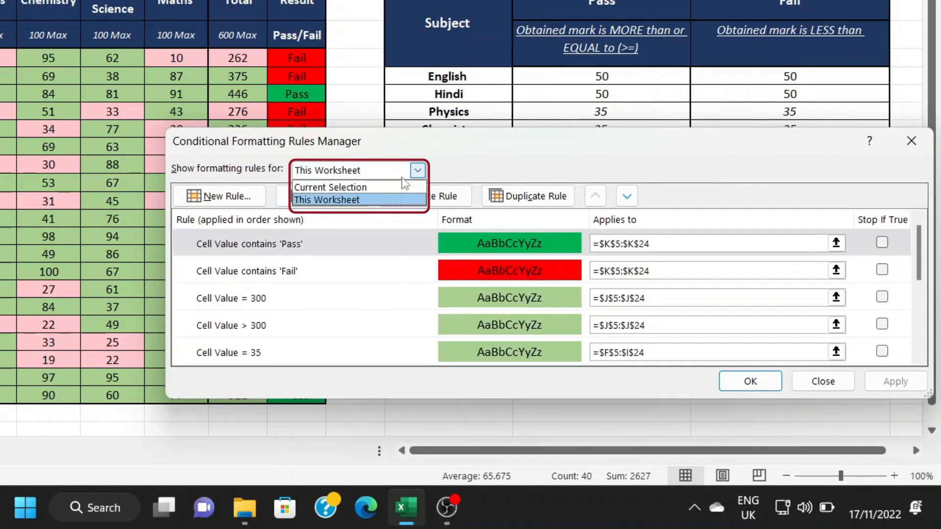
click(379, 189)
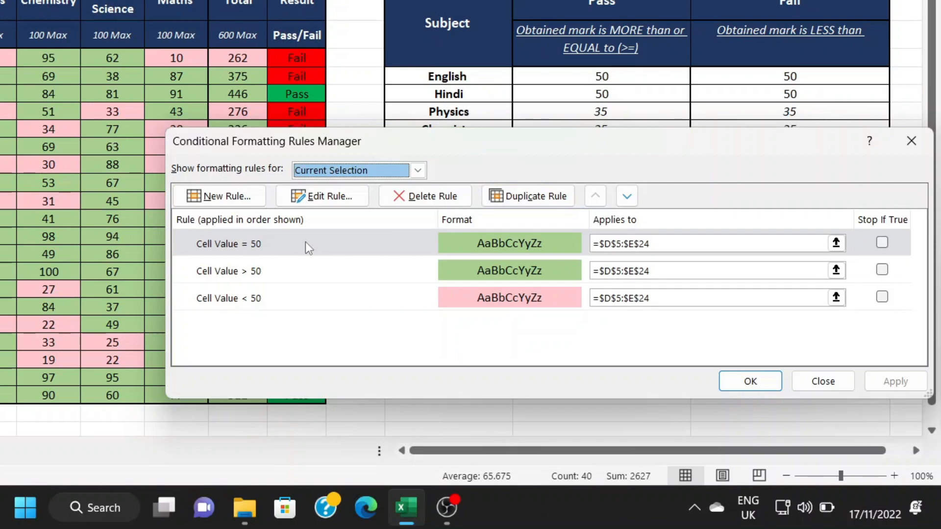
- Open the Cell Value = 50 rule for editing, try the greater than operator, and set the condition back to equal to 50
double_click(305, 242)
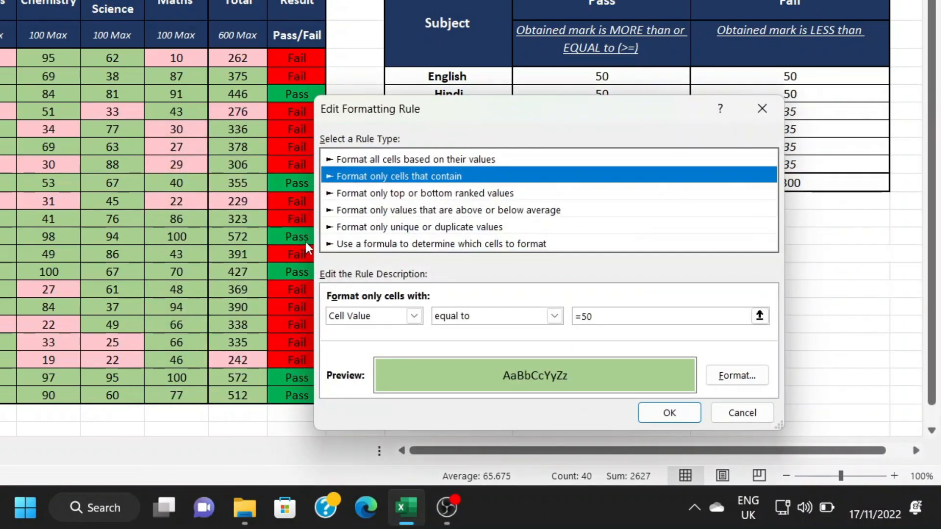
click(522, 319)
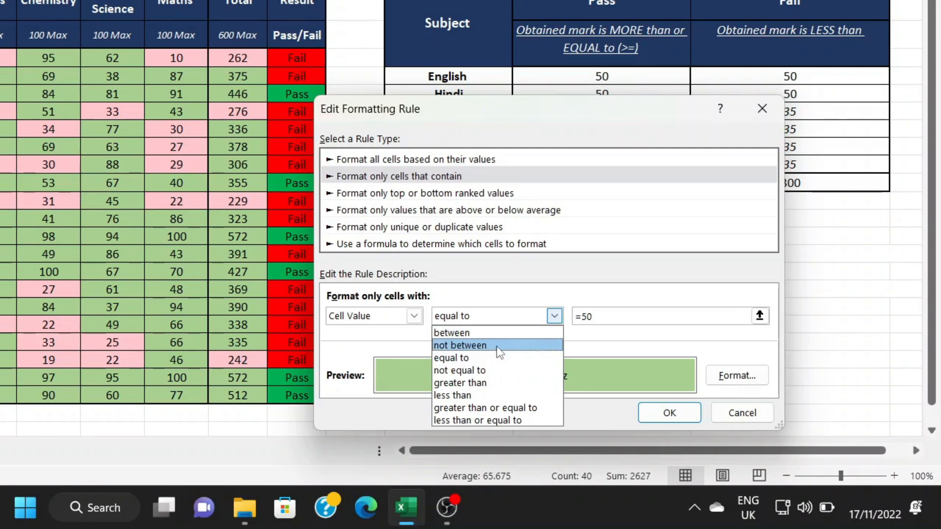
click(496, 384)
click(498, 321)
click(510, 357)
drag(607, 316, 569, 322)
click(607, 315)
key(BackSpace)
key(BackSpace)
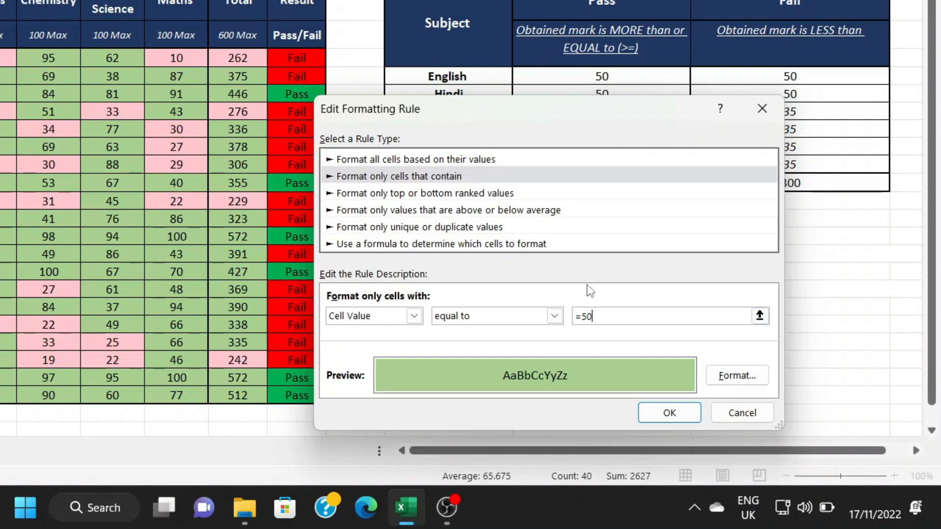
- Change the equal to 50 rule's fill to standard green and apply the updated rule to the English and Hindi marks
click(734, 376)
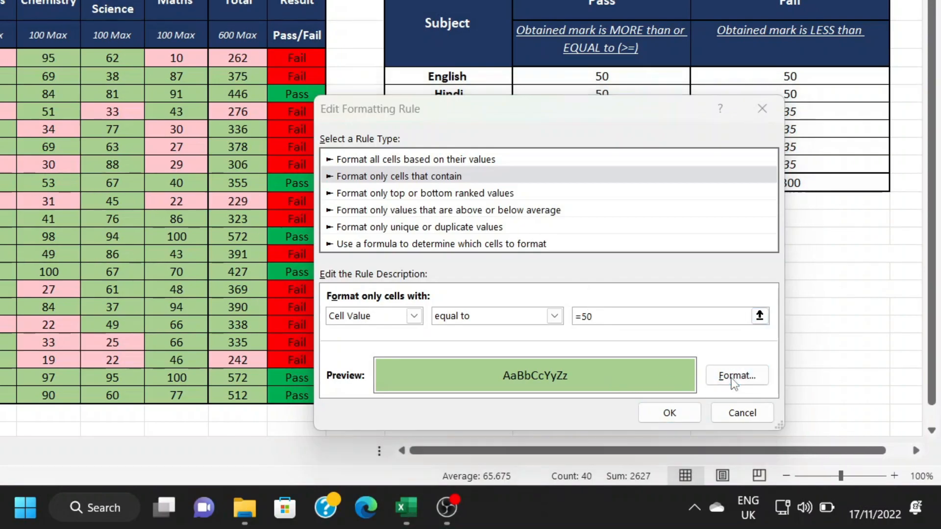
click(416, 204)
click(655, 459)
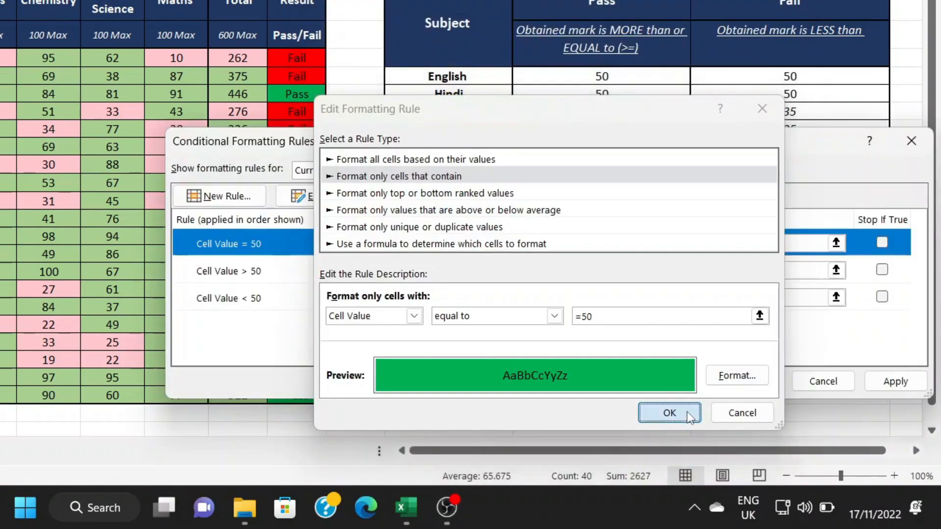
click(667, 411)
click(885, 382)
click(750, 381)
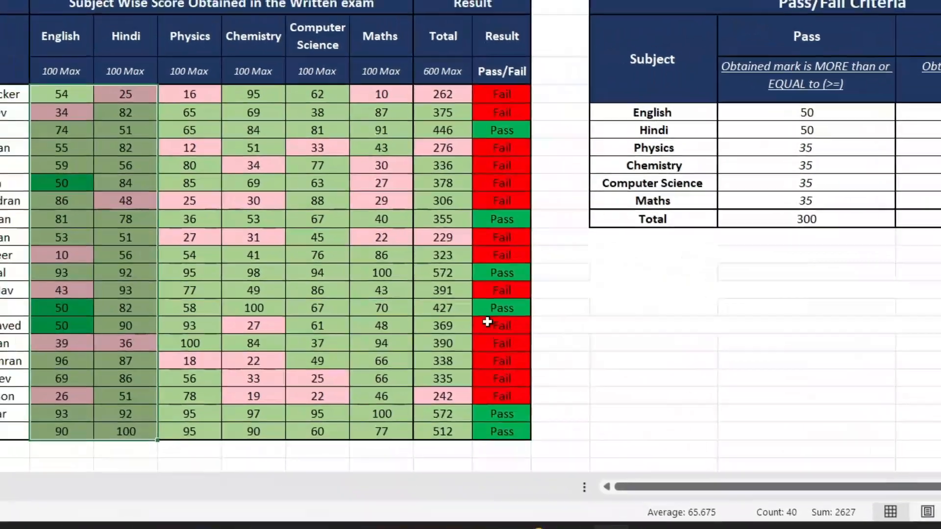